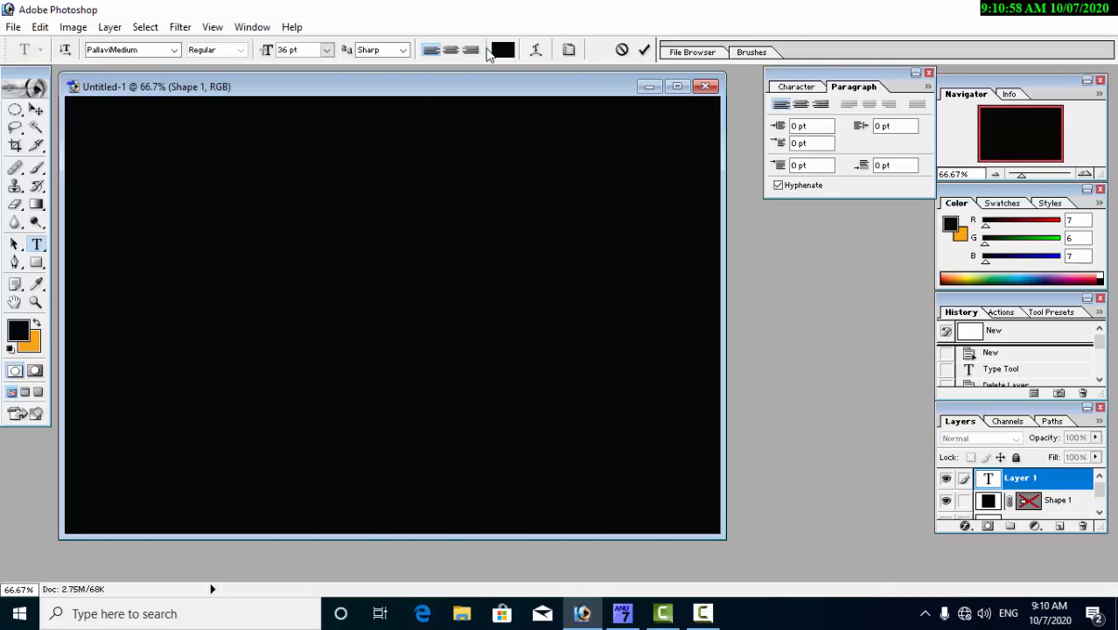
# - Add the title "పేటియం చిల్లరి కథలు" in blue 36 pt PallaviMedium text, shifting it to fit the canvas
pyautogui.click(503, 49)
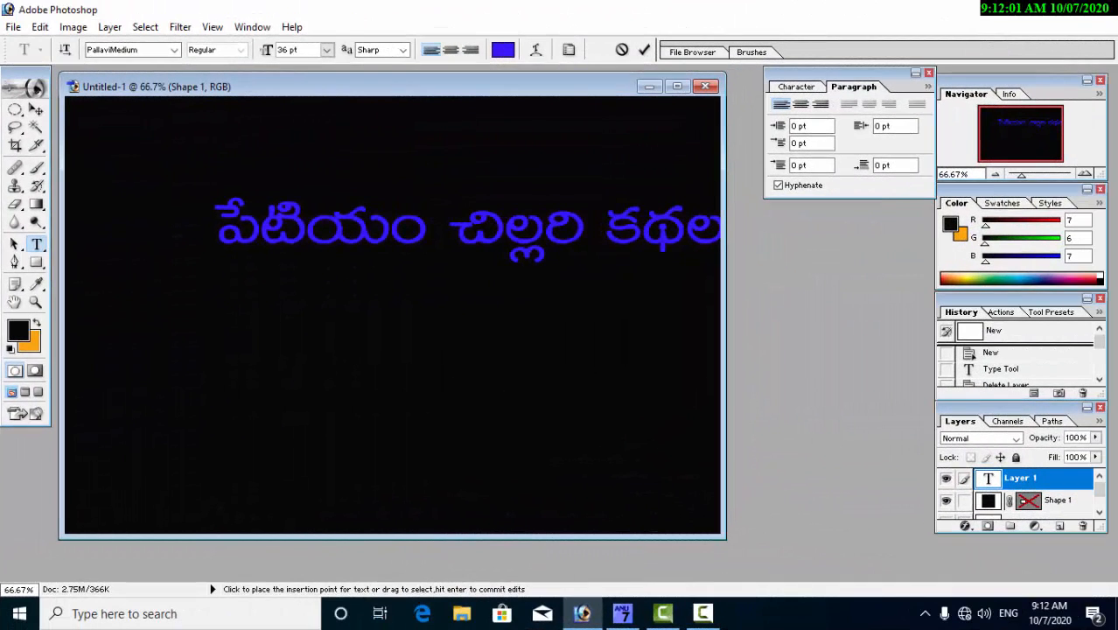
pyautogui.moveTo(167, 232); pyautogui.dragTo(105, 237)
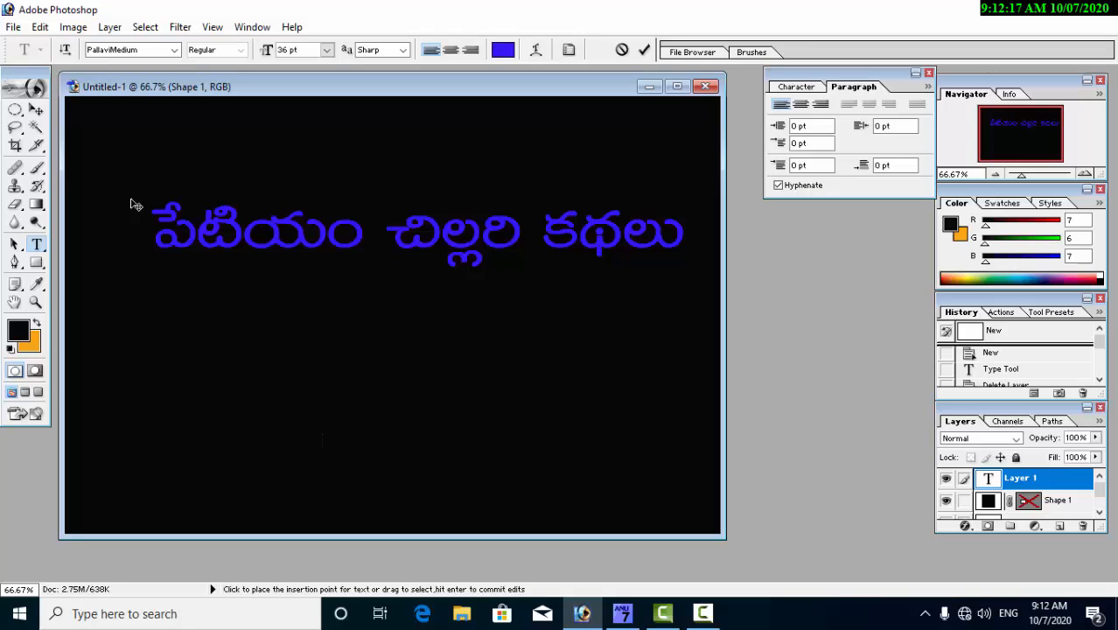
pyautogui.click(13, 27)
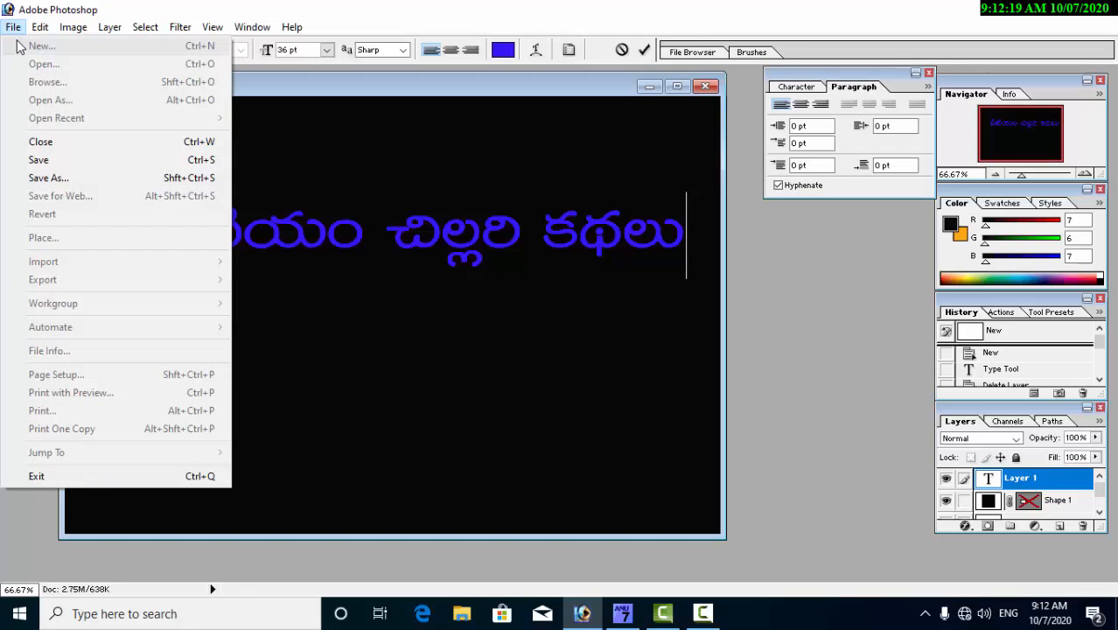
pyautogui.click(418, 335)
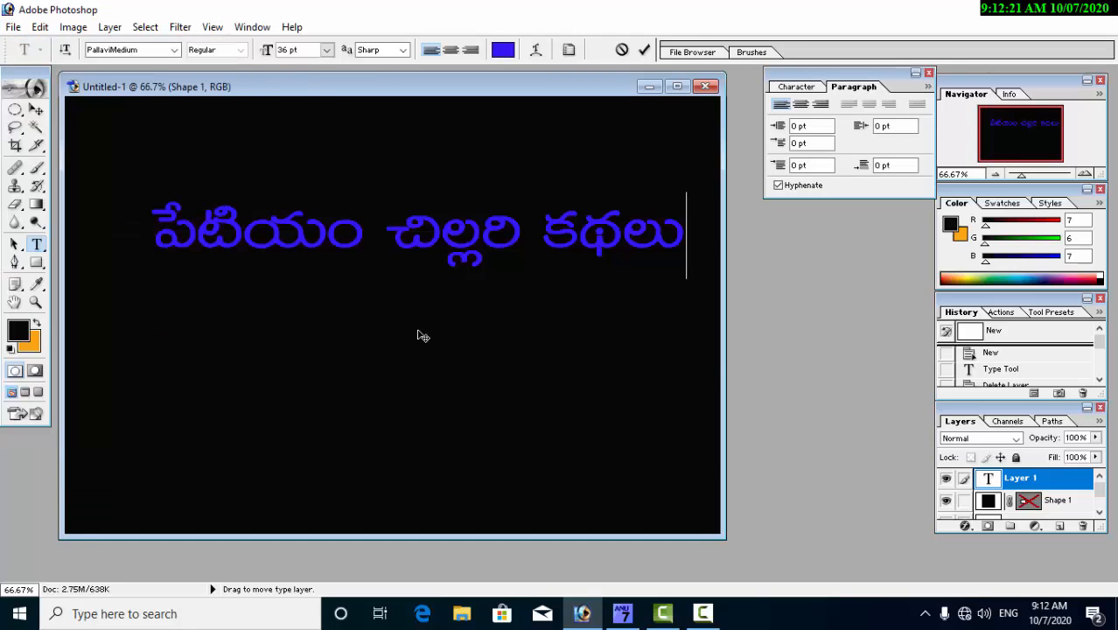
pyautogui.hotkey('ctrl', 'Return')
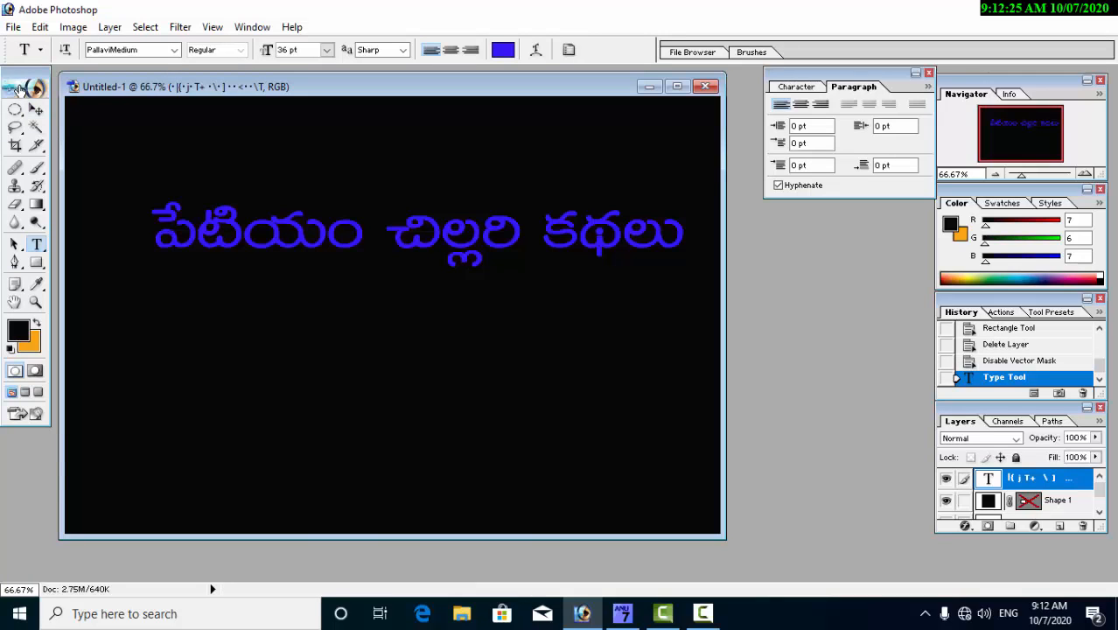
# - Create a new white RGB document of 1200 by 800 pixels at 300 pixels/inch and reposition its window
pyautogui.click(13, 27)
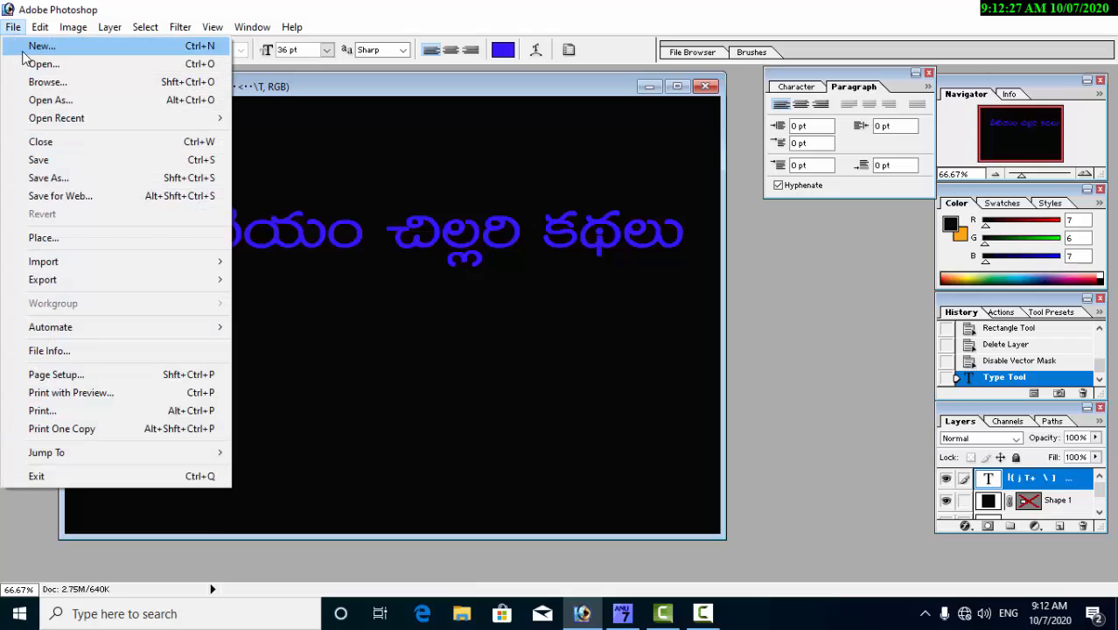
pyautogui.click(35, 47)
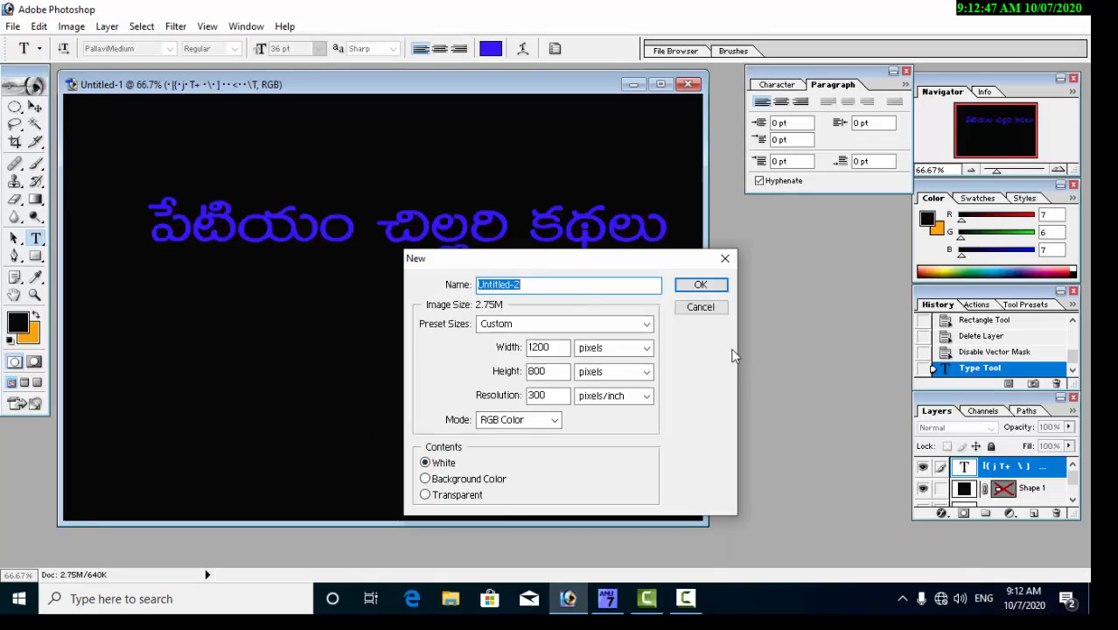
pyautogui.click(722, 293)
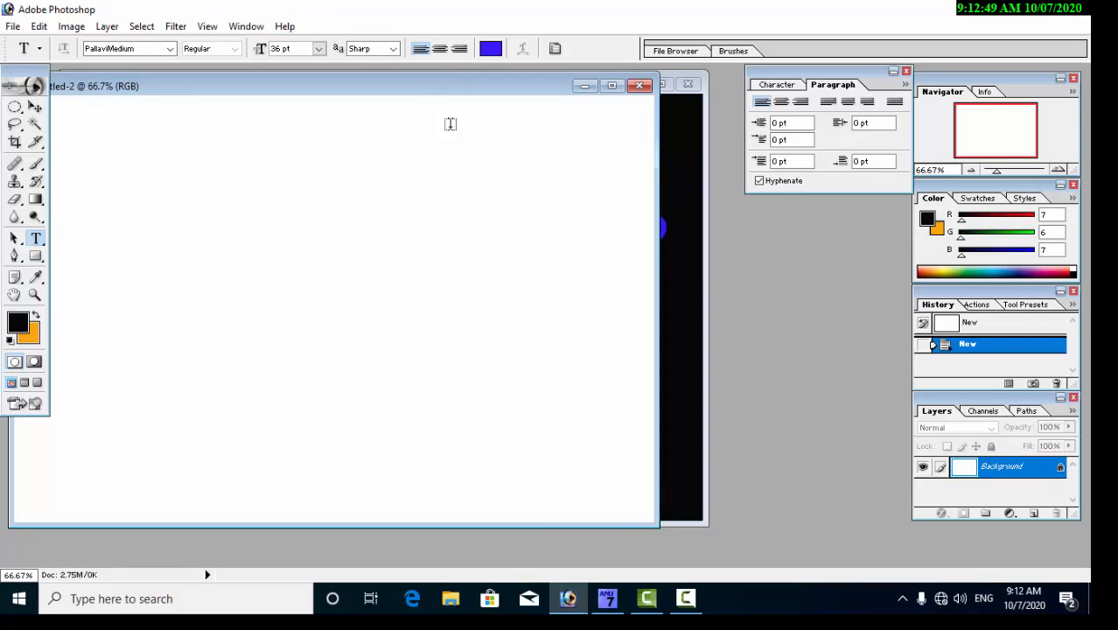
pyautogui.moveTo(442, 95); pyautogui.dragTo(502, 97)
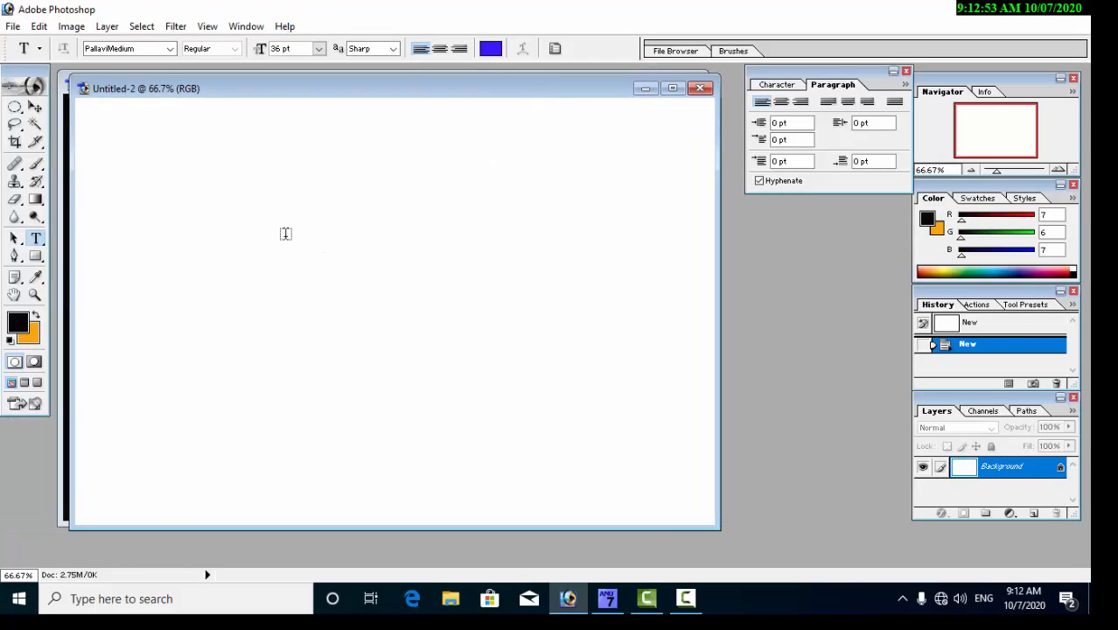
pyautogui.moveTo(277, 235); pyautogui.dragTo(428, 341)
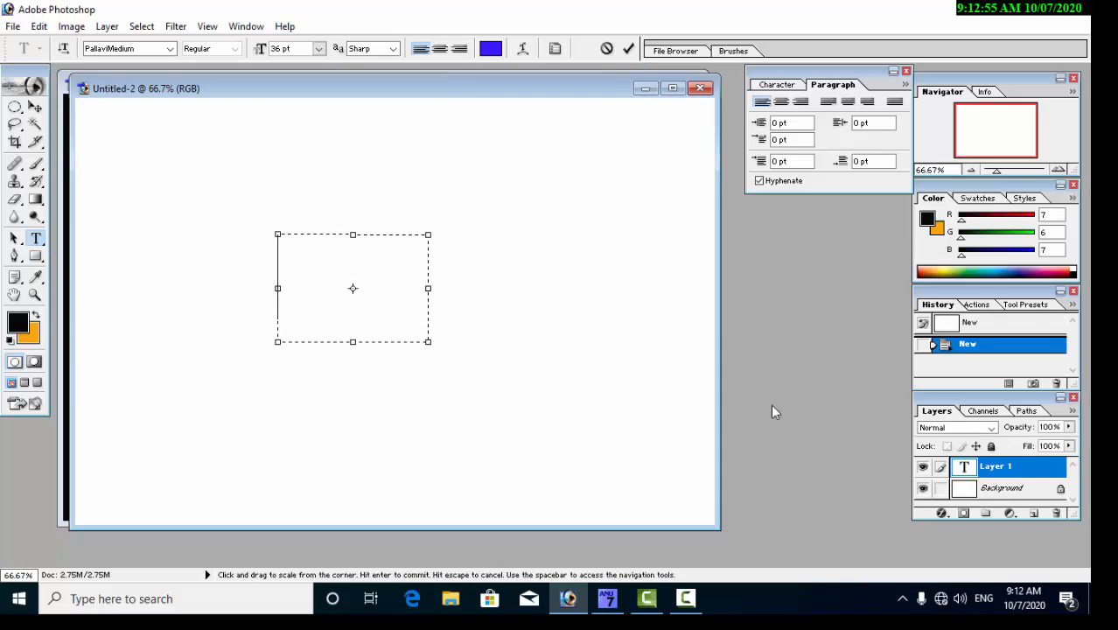
pyautogui.click(1017, 473)
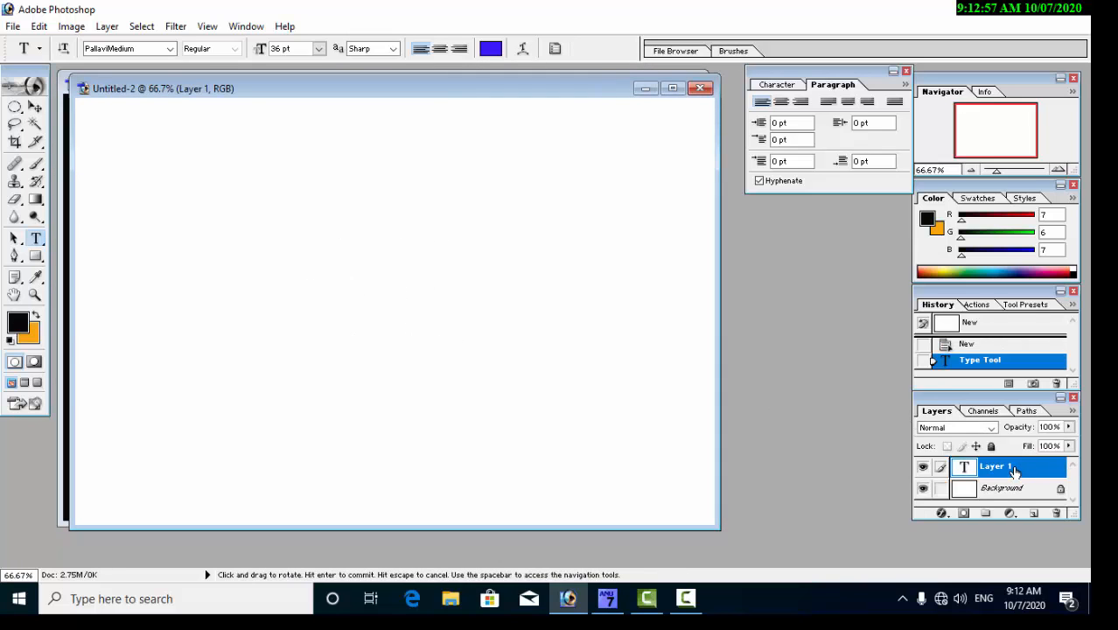
pyautogui.rightClick(1015, 469)
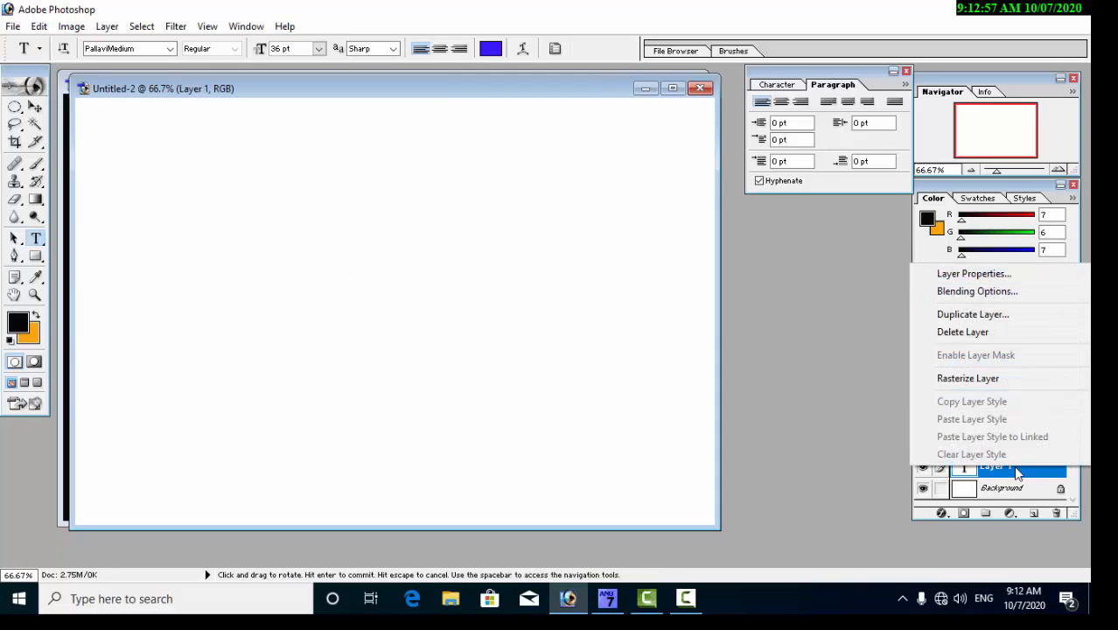
pyautogui.click(963, 332)
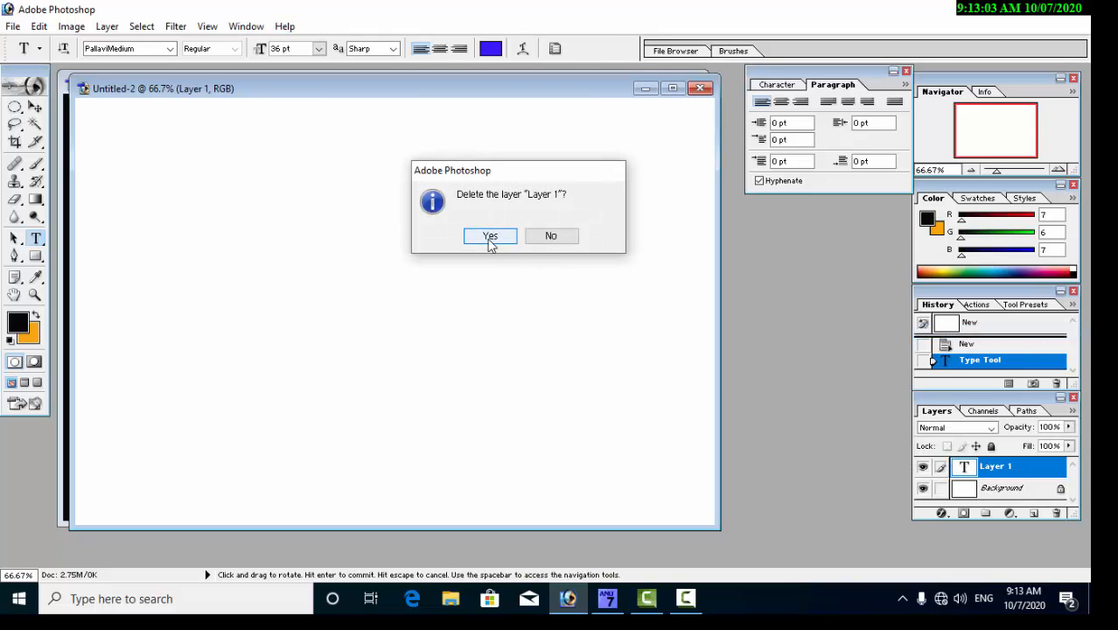
pyautogui.click(490, 236)
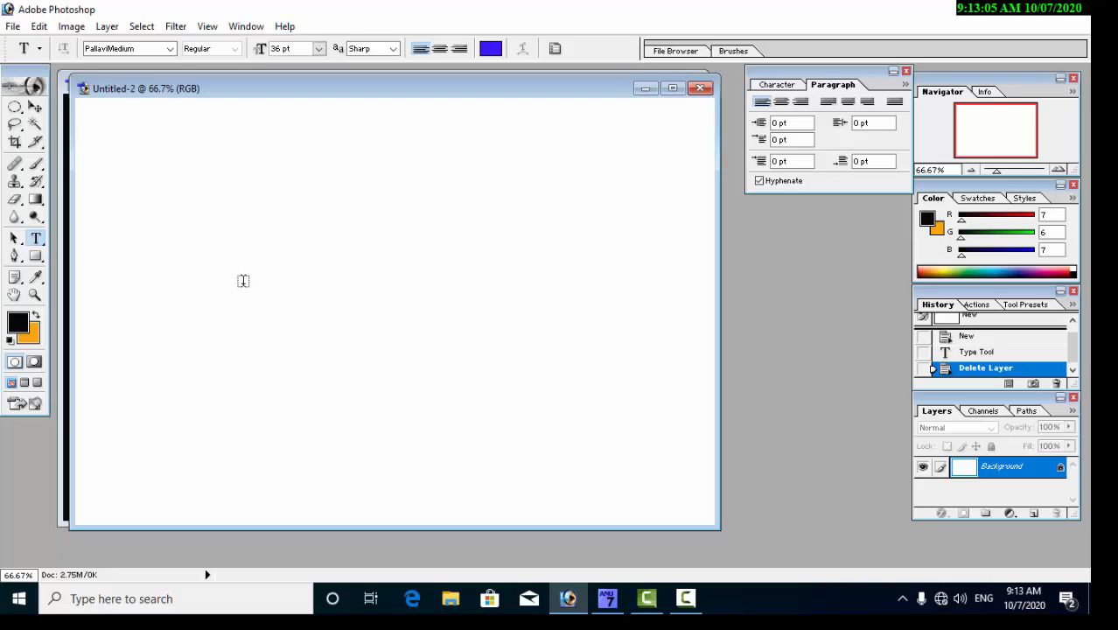
# - Activate the Rectangle shape tool and try out a light pink fill colour, including its PANTONE solid coated equivalents
pyautogui.click(35, 261)
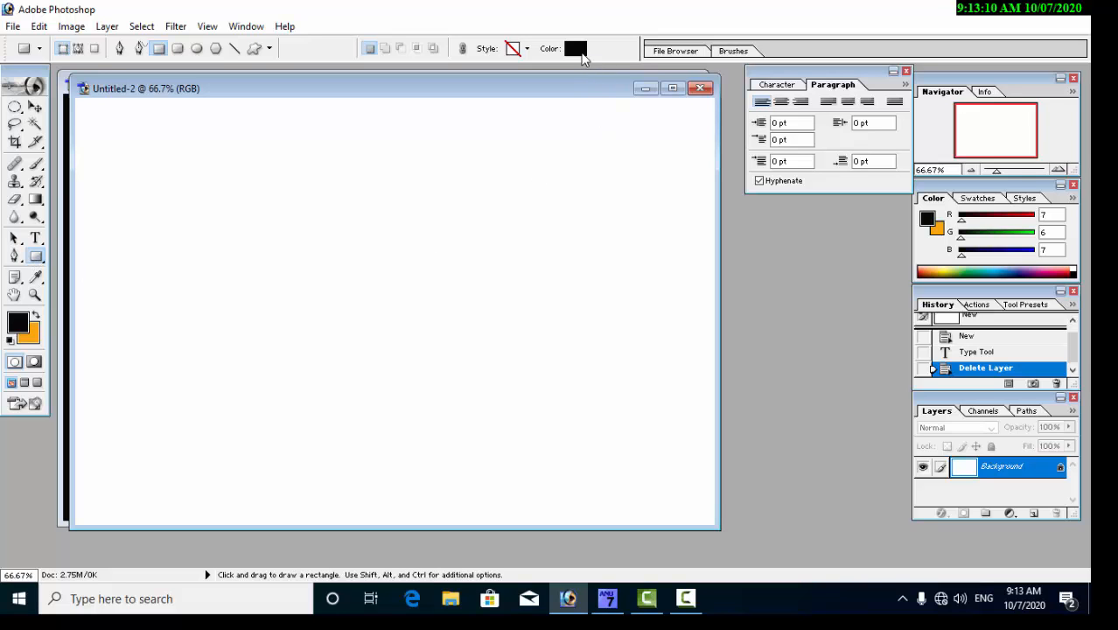
pyautogui.click(576, 49)
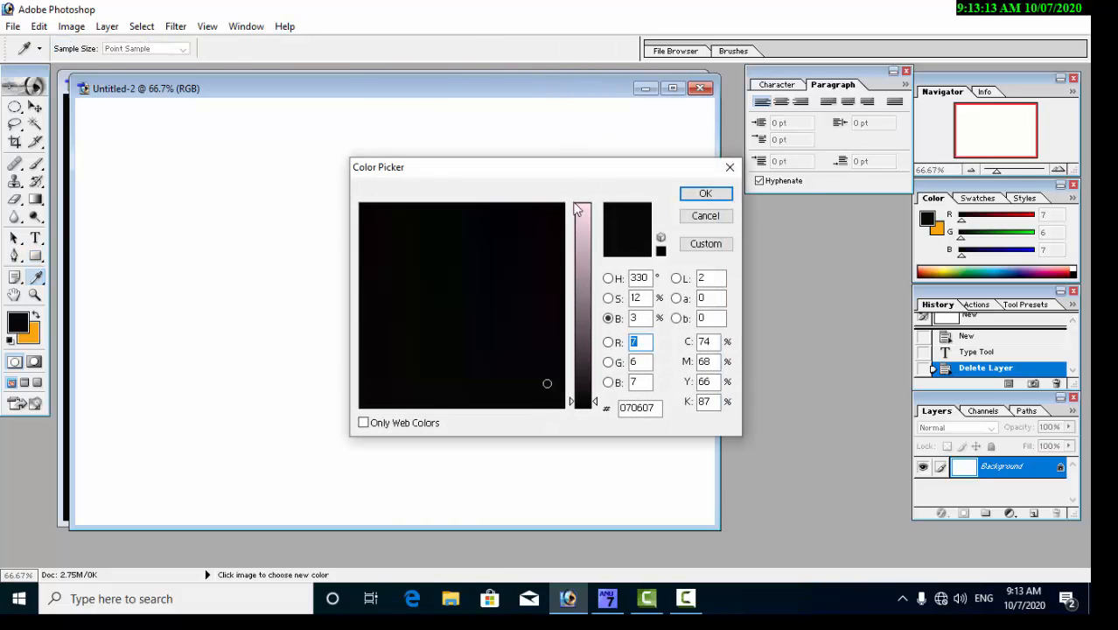
pyautogui.moveTo(578, 210); pyautogui.dragTo(586, 205)
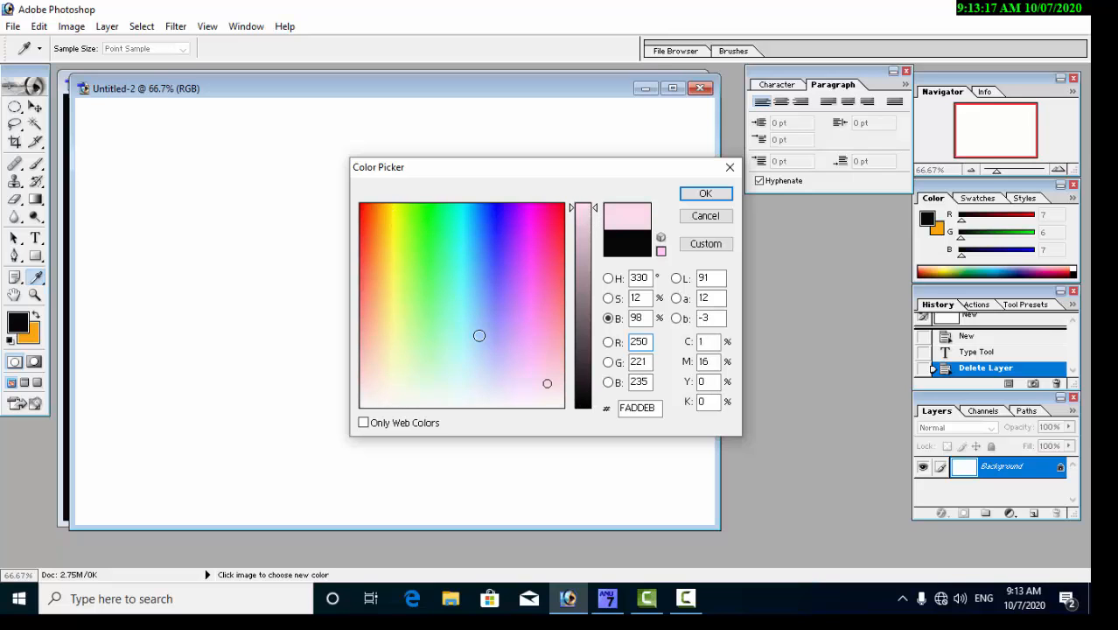
pyautogui.click(708, 247)
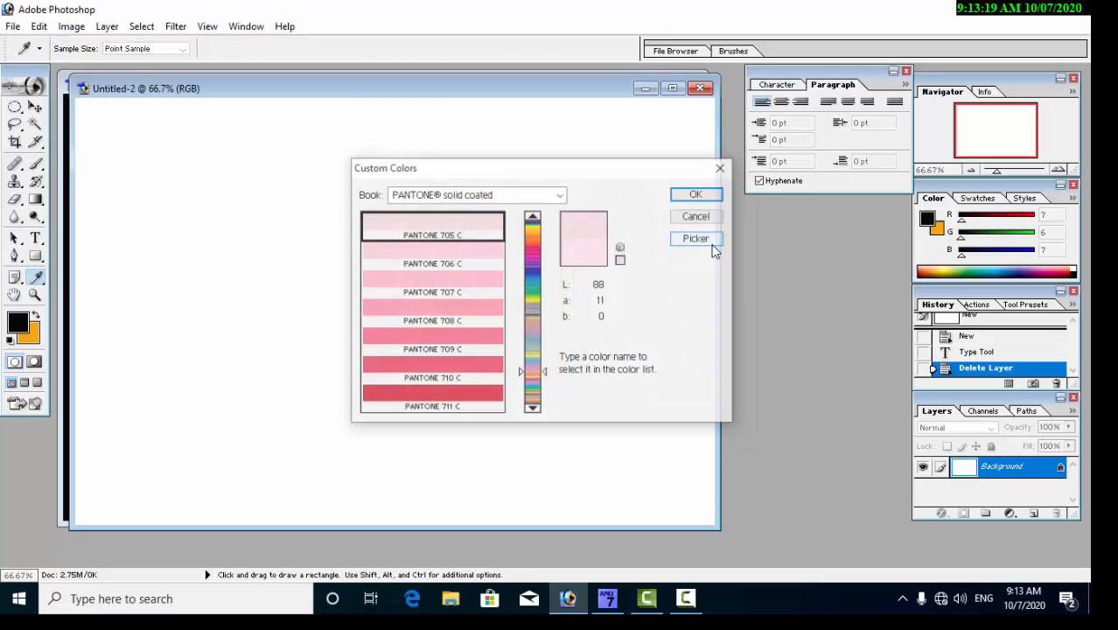
pyautogui.click(722, 167)
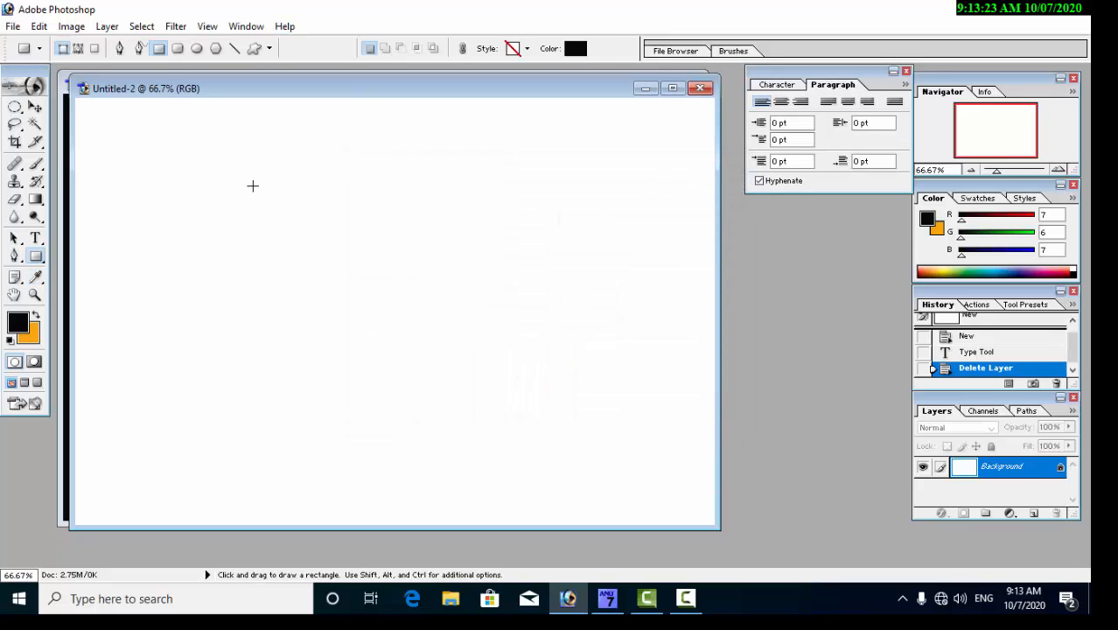
# - Draw a black rectangle shape in the upper middle of the canvas and disable its vector mask
pyautogui.moveTo(252, 186); pyautogui.dragTo(500, 293)
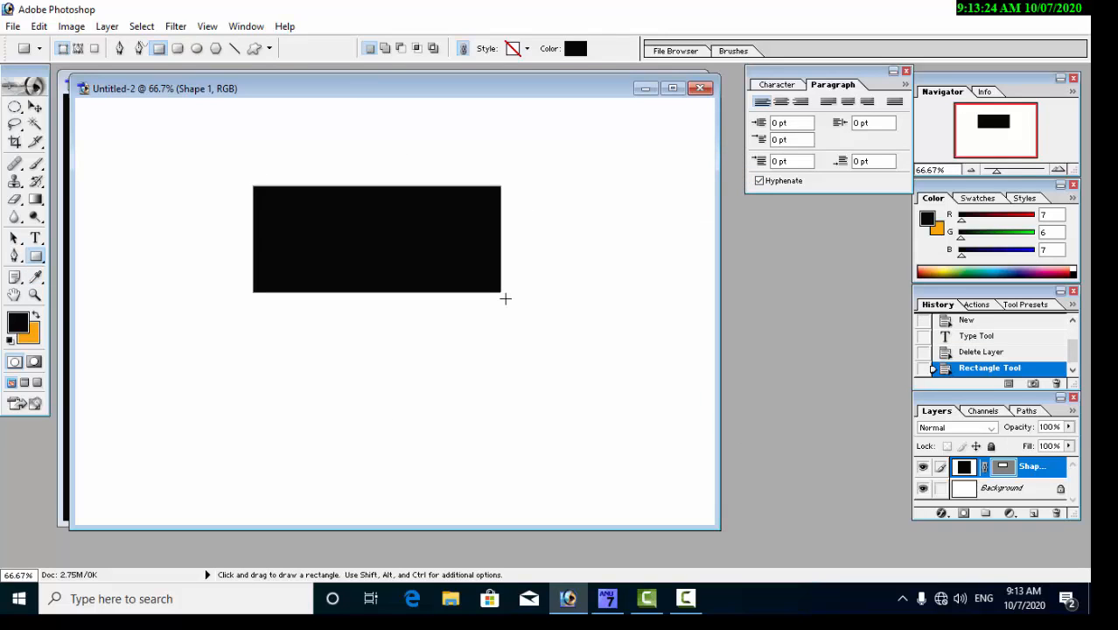
pyautogui.rightClick(1004, 470)
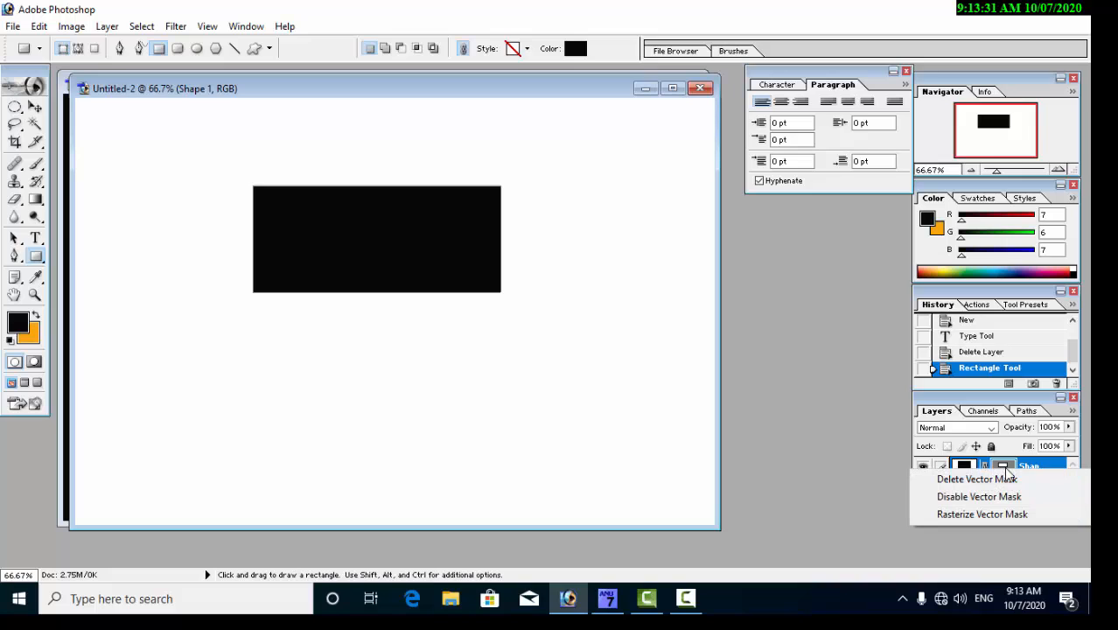
pyautogui.click(959, 497)
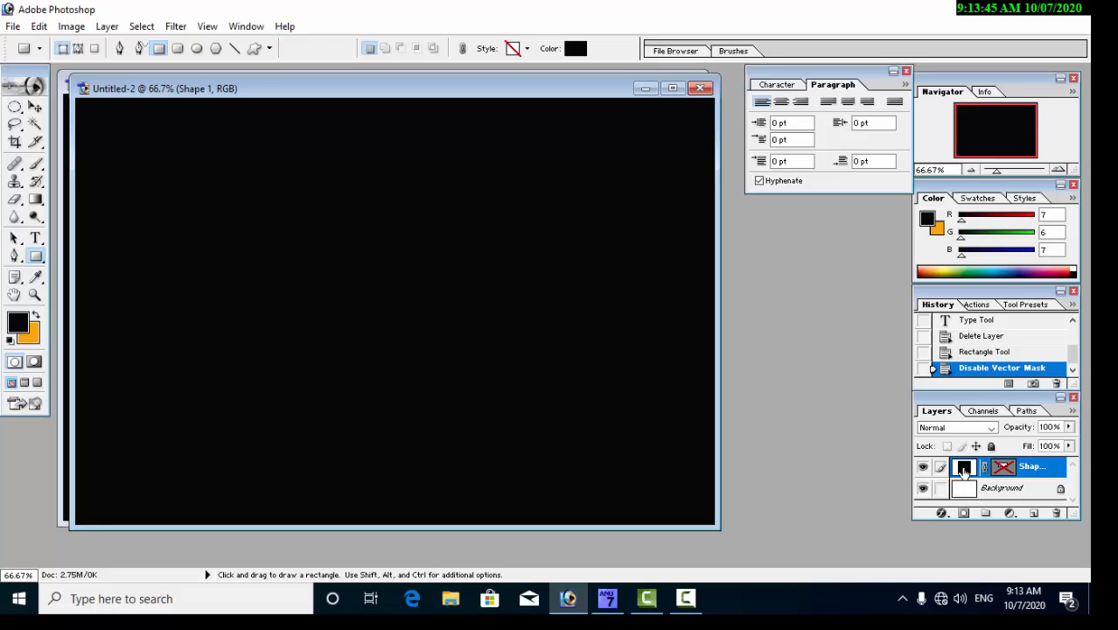
pyautogui.doubleClick(963, 469)
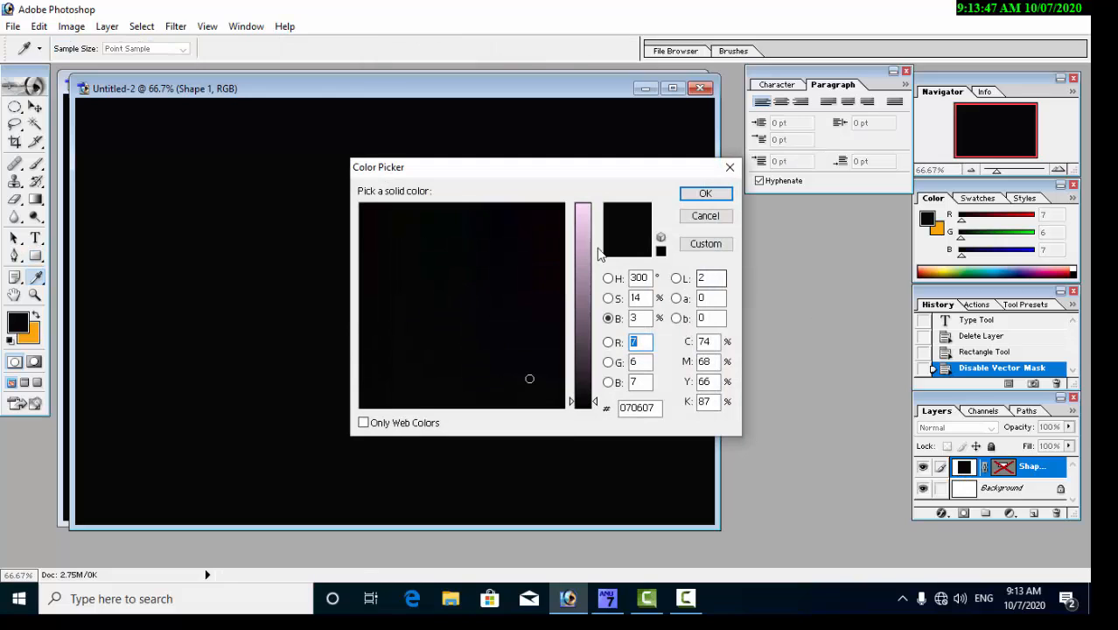
pyautogui.click(588, 213)
pyautogui.moveTo(588, 219); pyautogui.dragTo(593, 219)
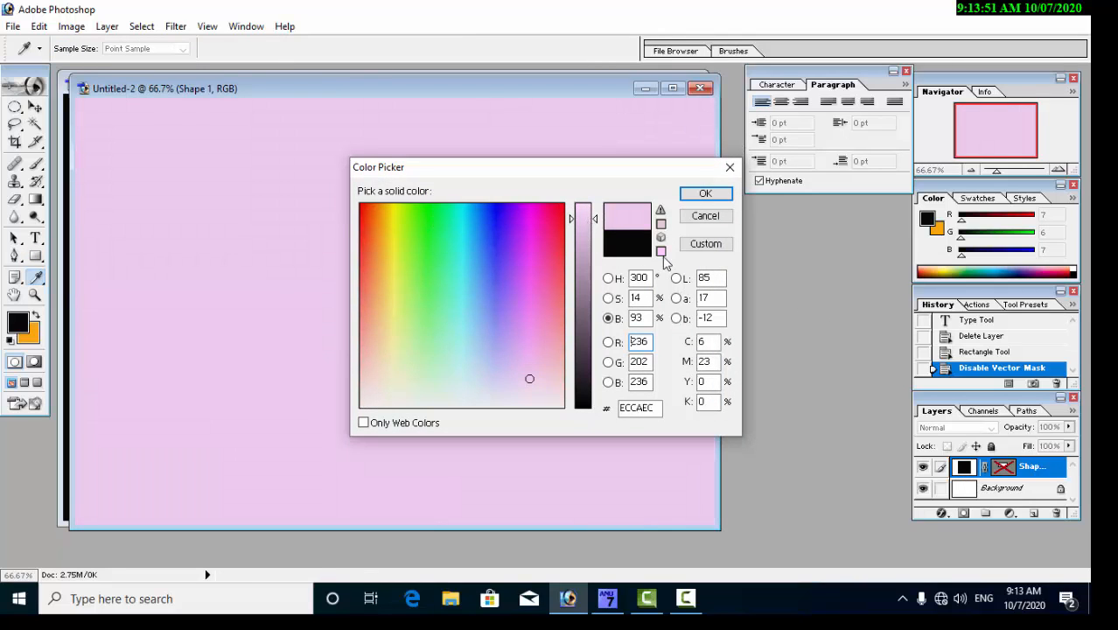
pyautogui.click(689, 244)
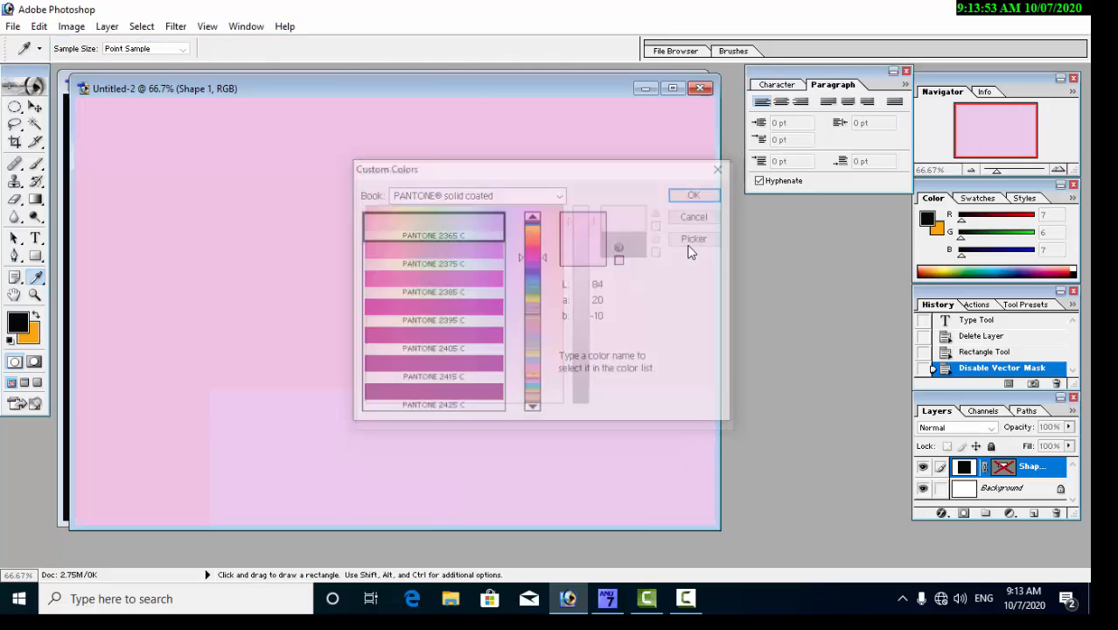
pyautogui.click(435, 278)
pyautogui.click(430, 253)
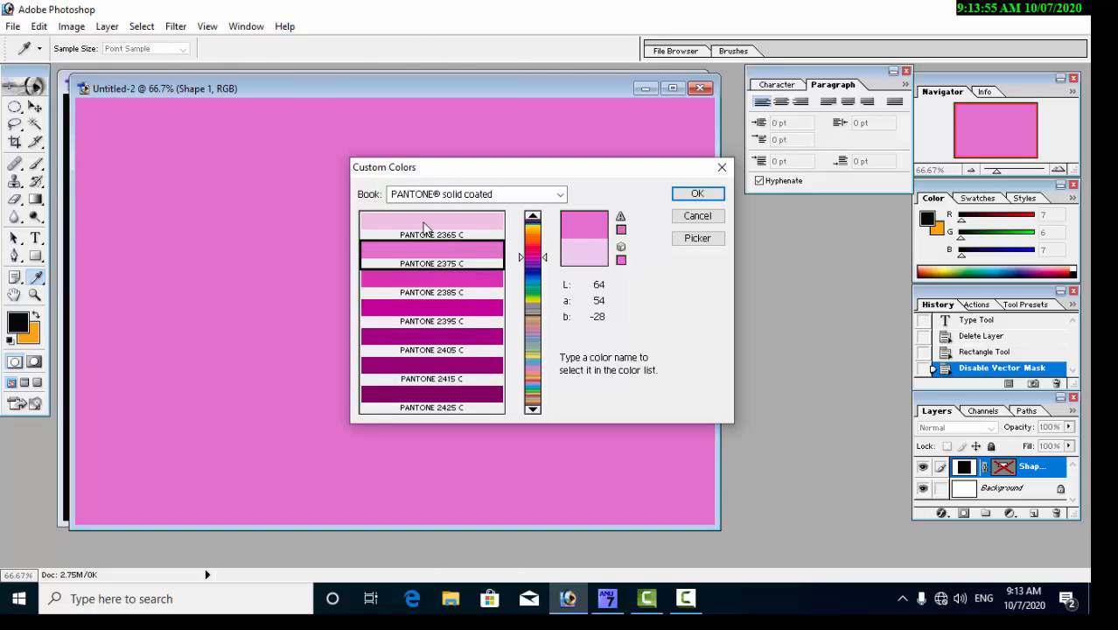
pyautogui.click(431, 225)
pyautogui.click(532, 315)
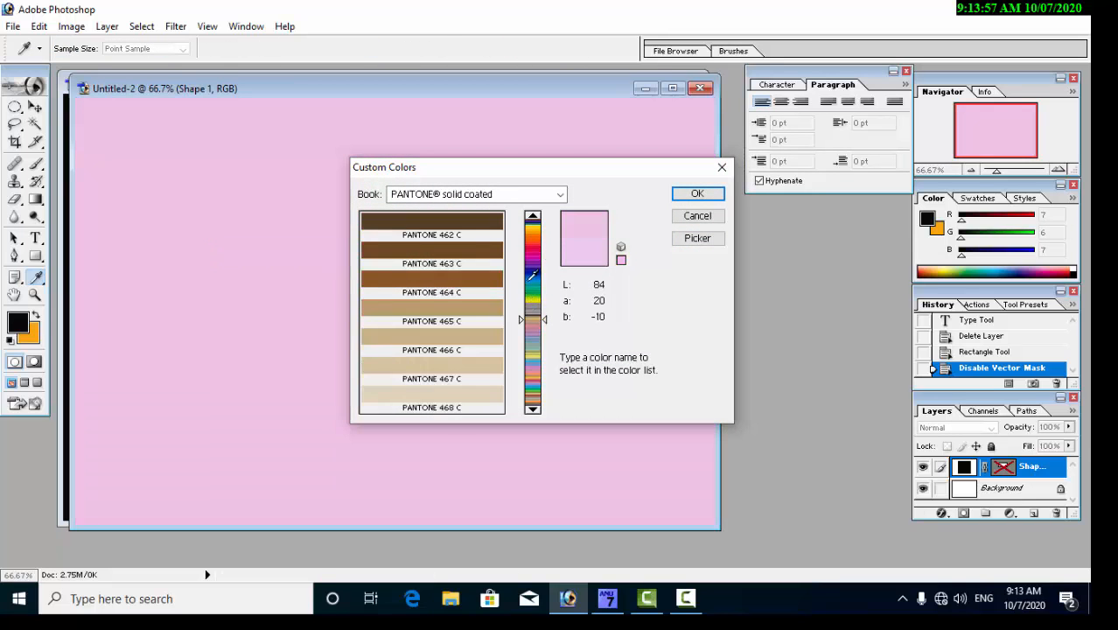
pyautogui.click(533, 275)
pyautogui.click(533, 261)
pyautogui.click(456, 307)
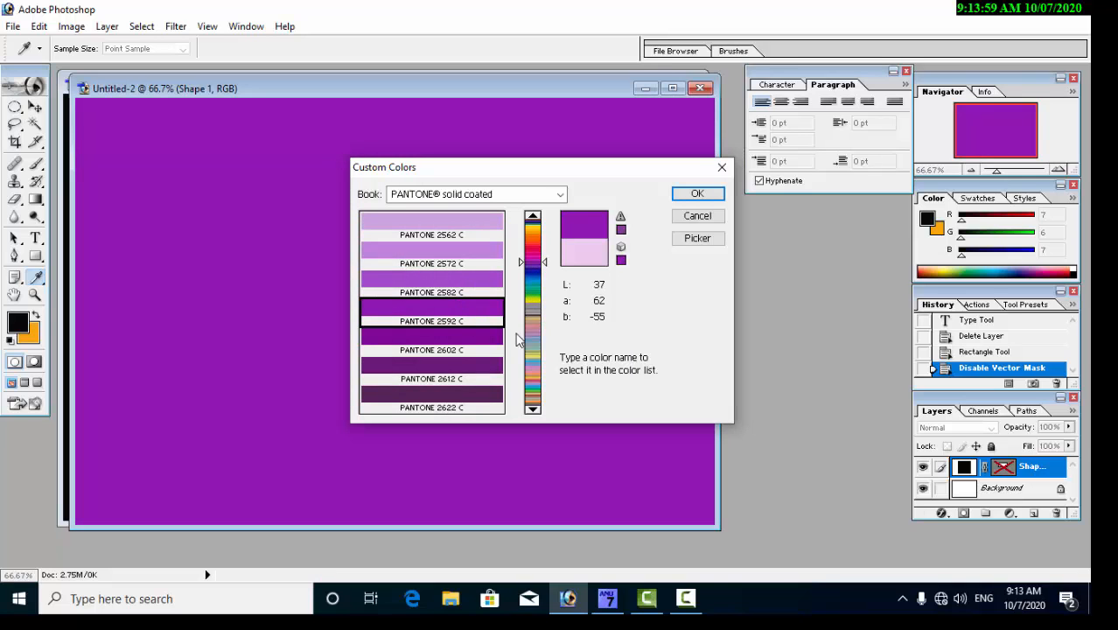
pyautogui.click(533, 361)
pyautogui.click(415, 400)
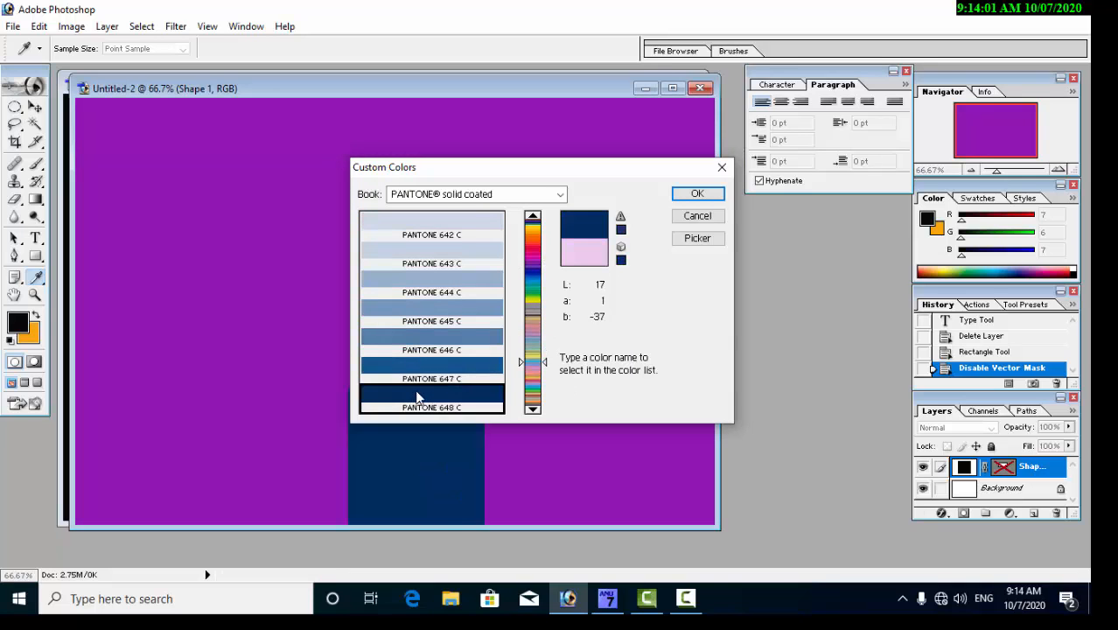
pyautogui.click(424, 366)
pyautogui.click(426, 342)
pyautogui.click(423, 310)
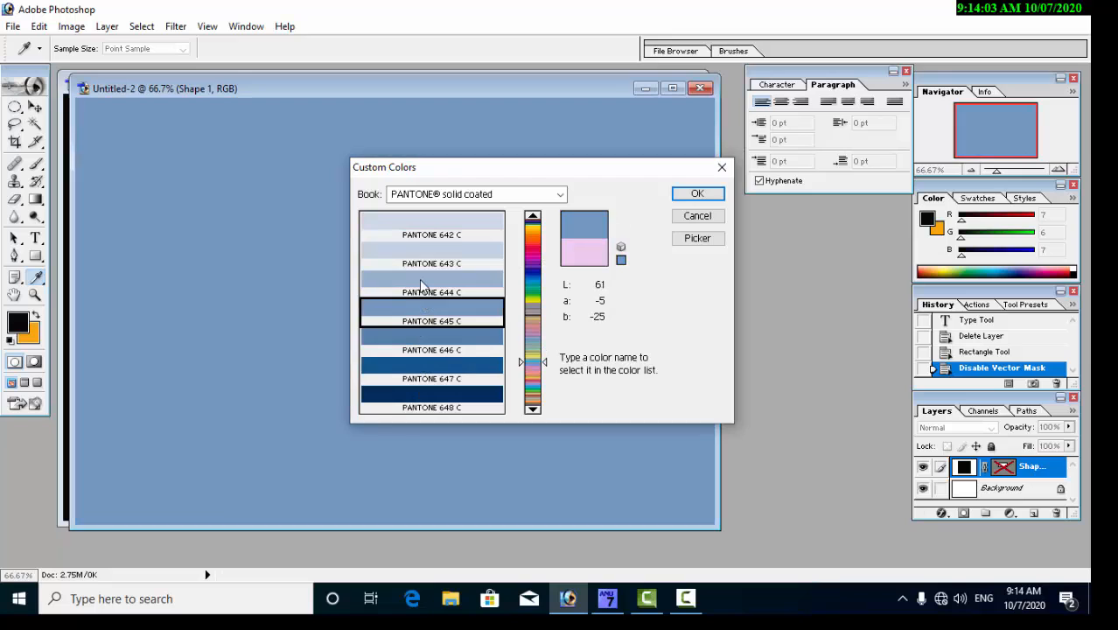
pyautogui.click(423, 282)
pyautogui.click(425, 253)
pyautogui.click(429, 229)
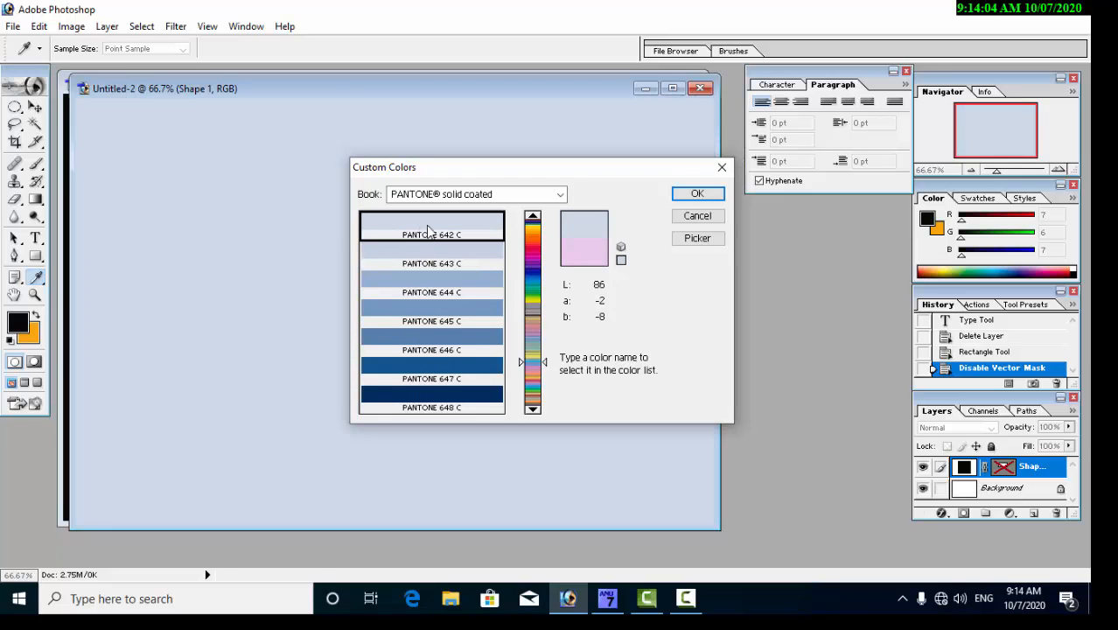
pyautogui.click(535, 231)
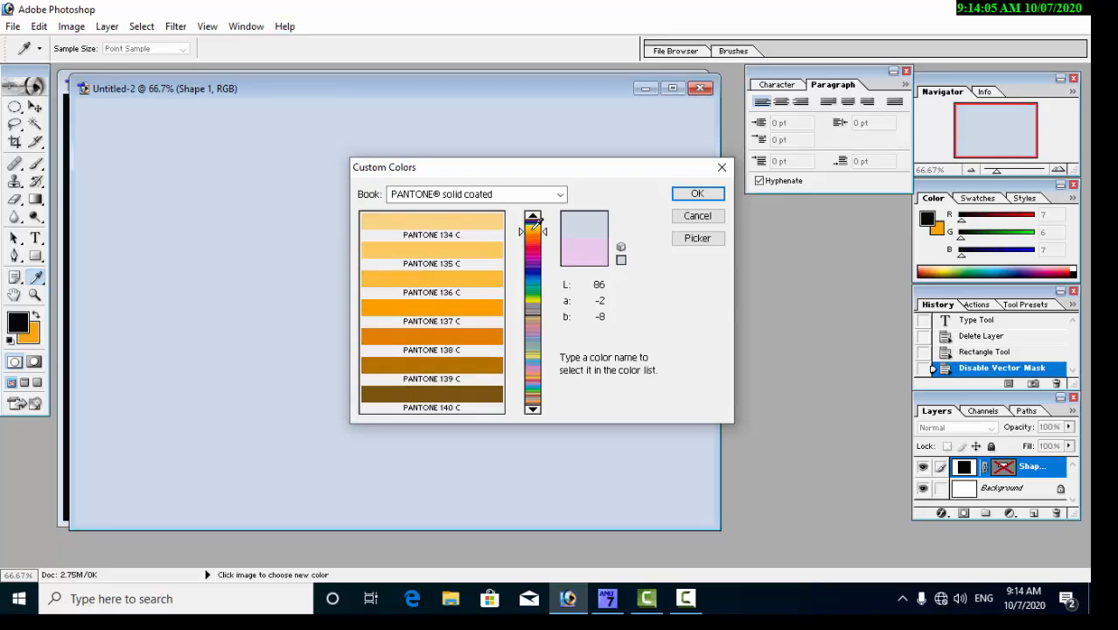
pyautogui.click(697, 217)
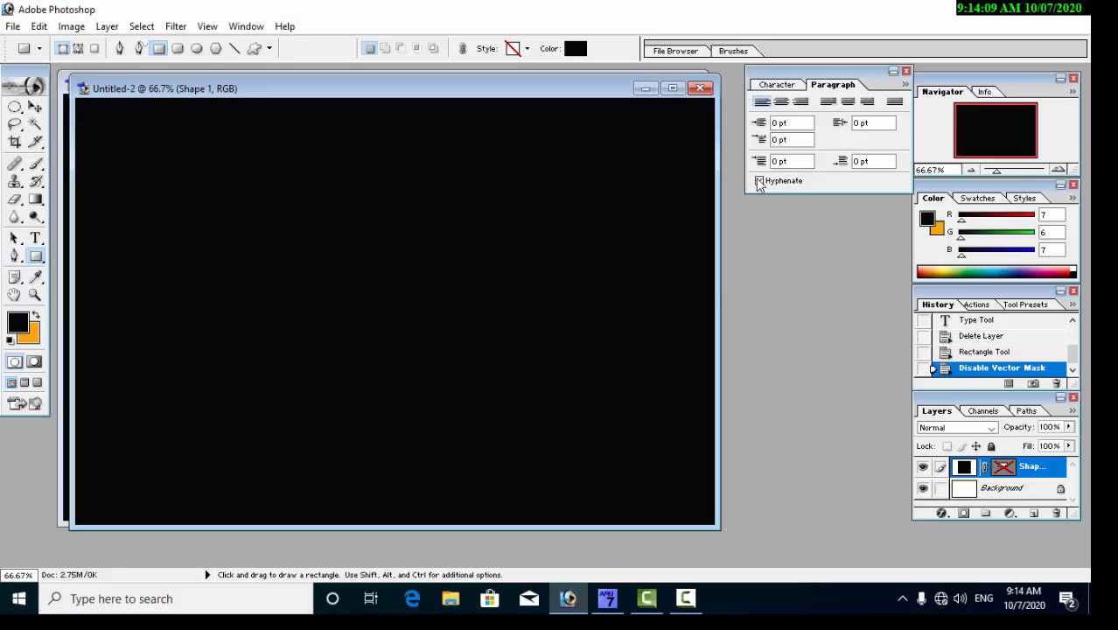
# - Change the fill colour of the shape layer to orange-yellow F6B70E
pyautogui.doubleClick(963, 466)
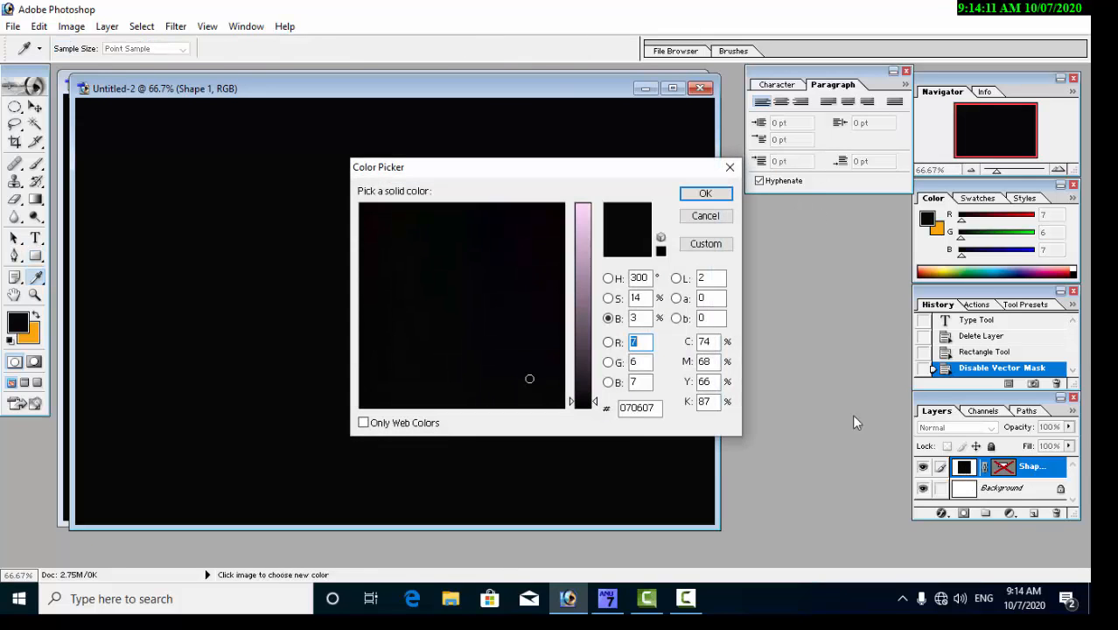
pyautogui.click(593, 213)
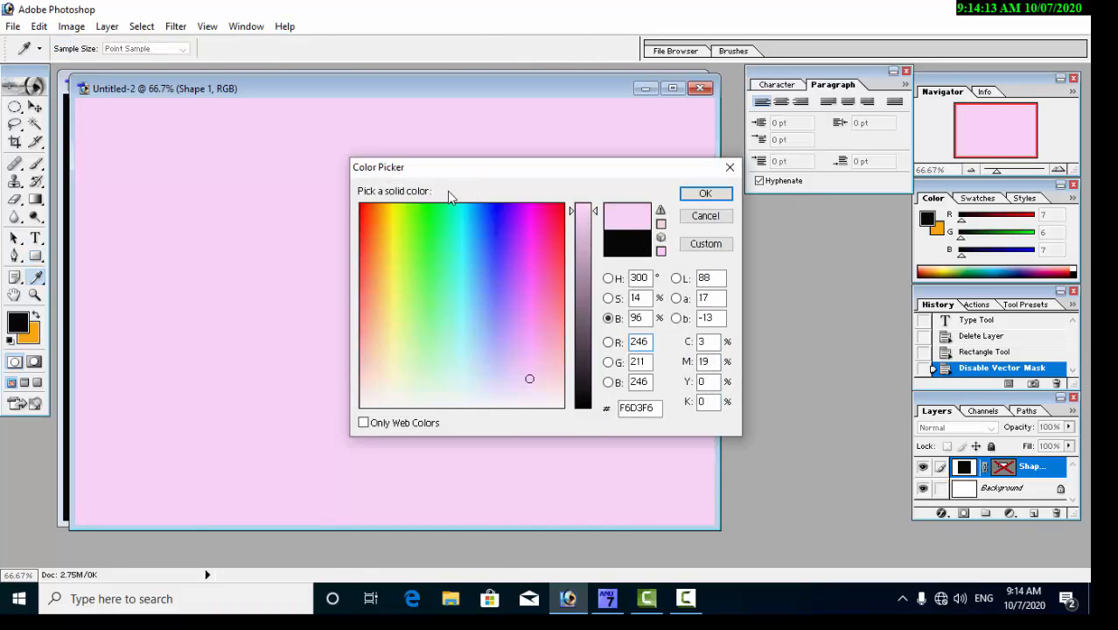
pyautogui.click(385, 214)
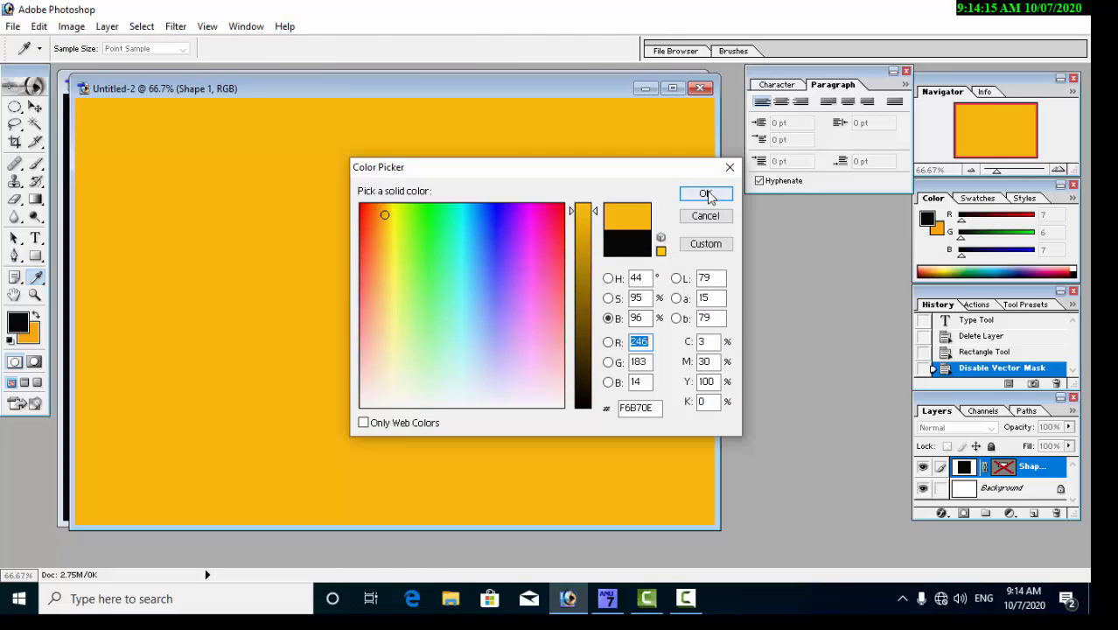
pyautogui.click(706, 194)
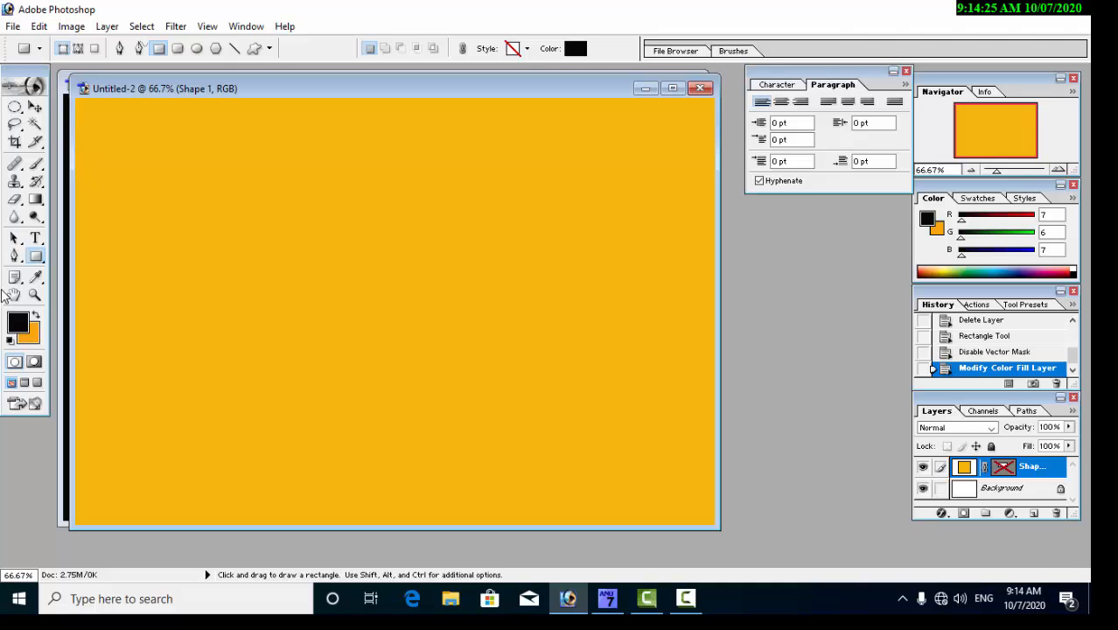
# - Add the black text "అతడు" in 36 pt PallaviMedium on the upper left part of the orange canvas
pyautogui.click(35, 238)
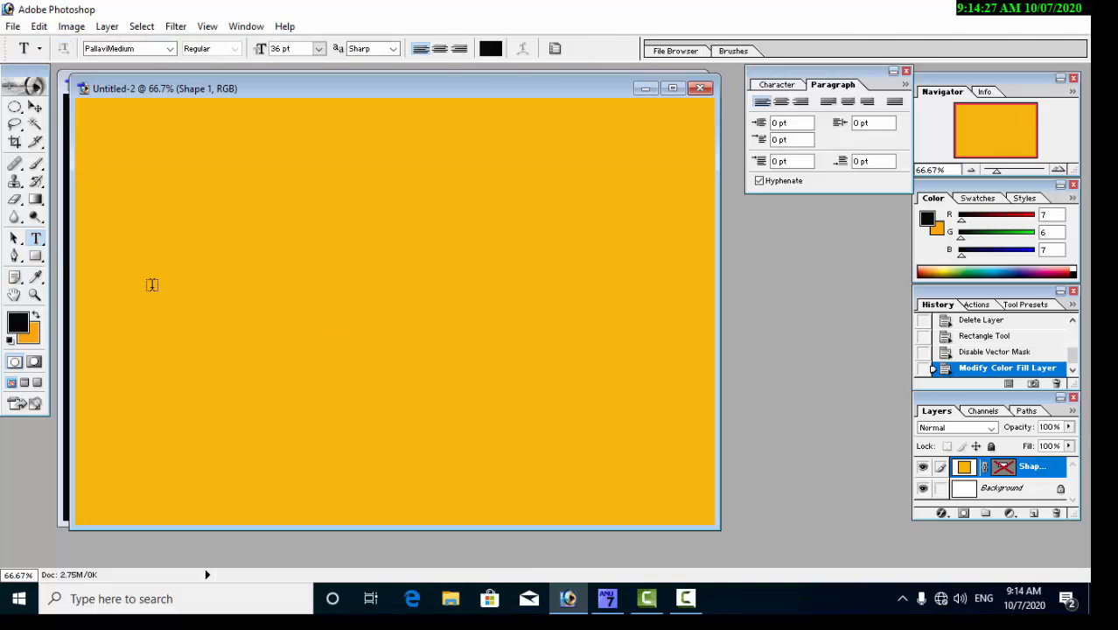
pyautogui.click(151, 284)
pyautogui.write('అ')
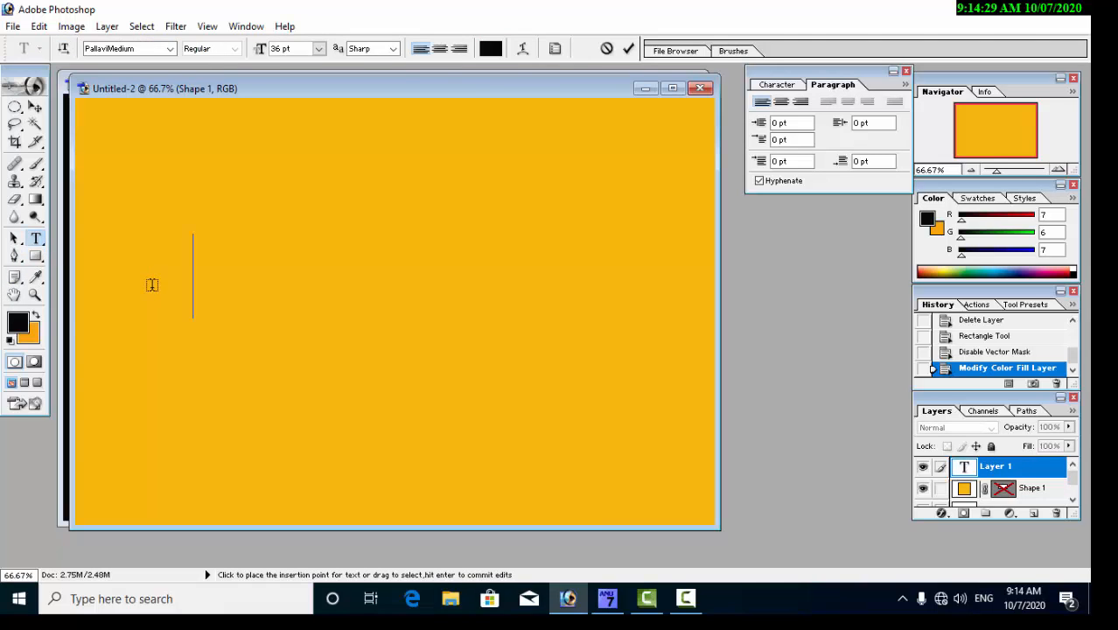
pyautogui.write('త')
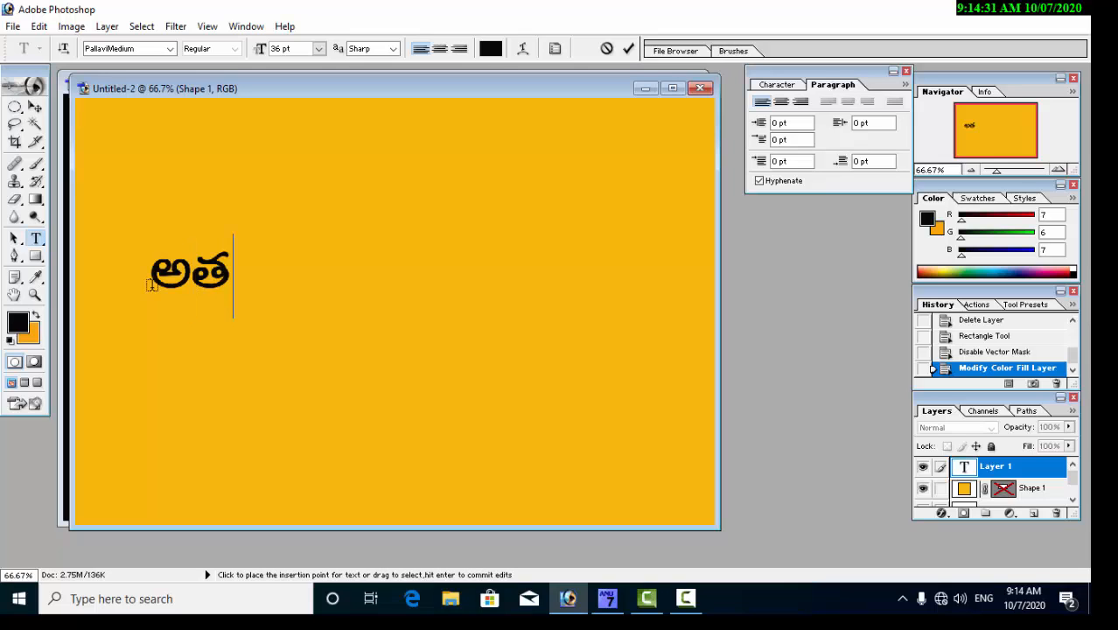
pyautogui.write('డే')
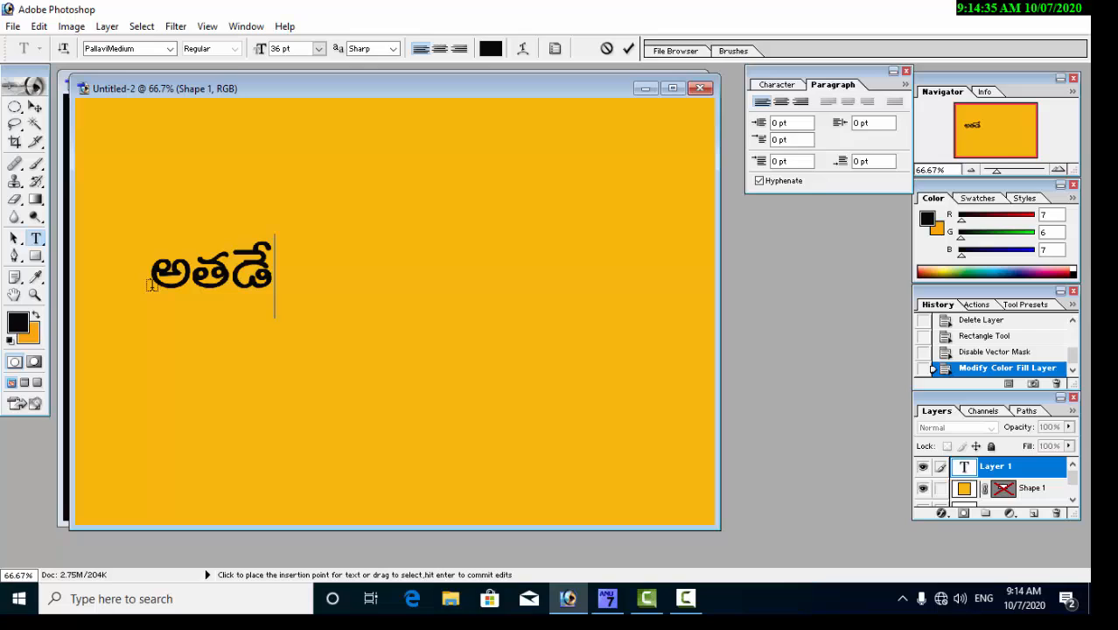
pyautogui.press('BackSpace')
pyautogui.press('BackSpace')
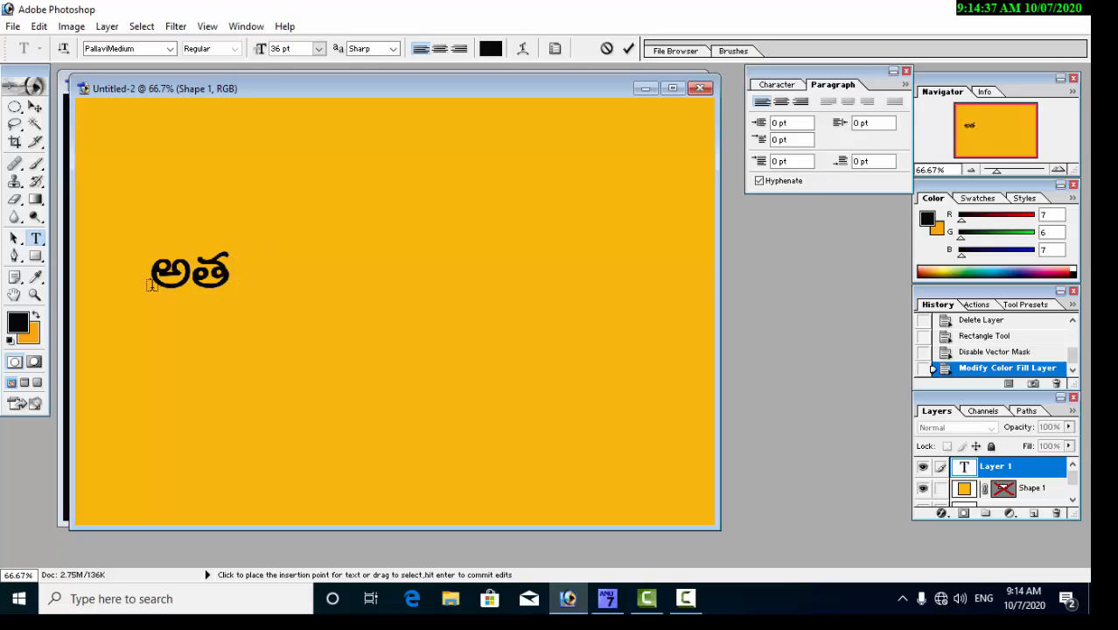
pyautogui.write('డు')
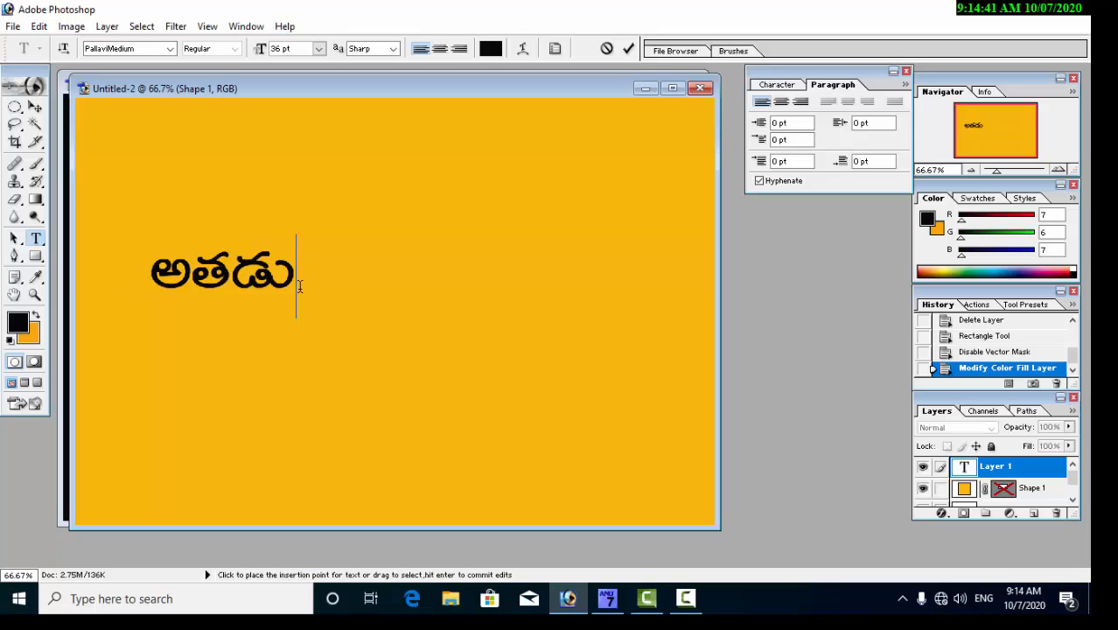
# - Recolour the whole word "అతడు" to red E82D08
pyautogui.moveTo(299, 282); pyautogui.dragTo(123, 287)
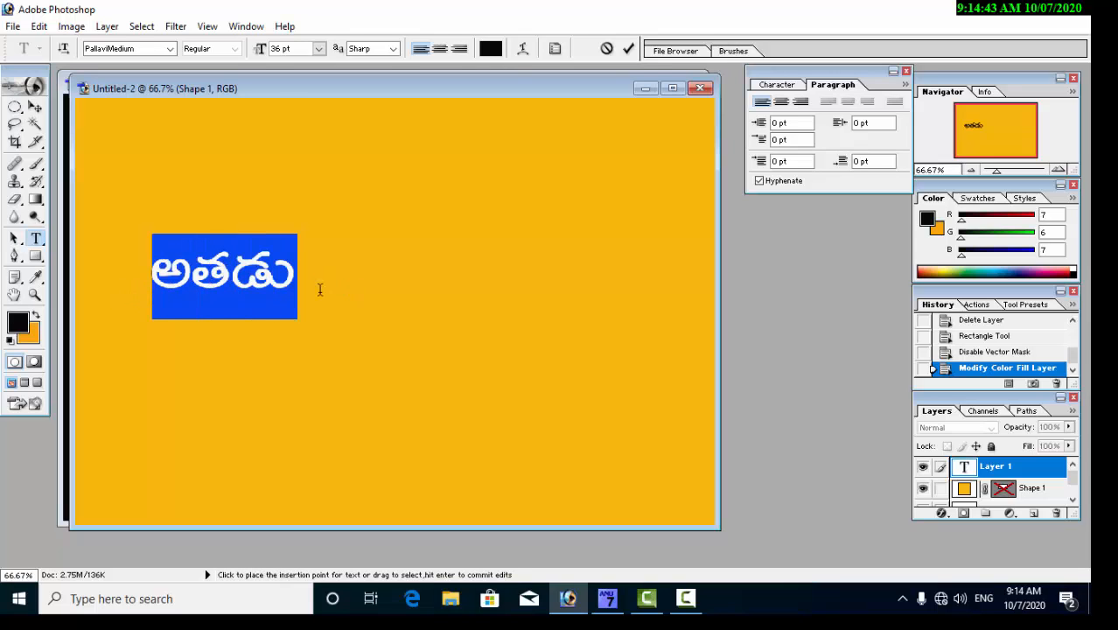
pyautogui.moveTo(317, 290); pyautogui.dragTo(156, 277)
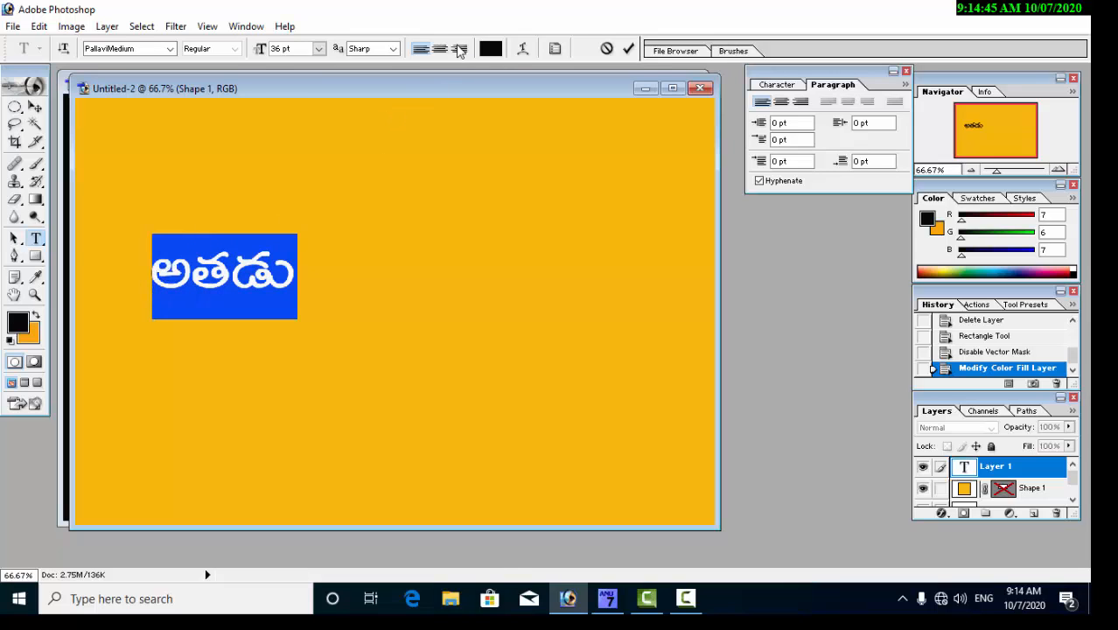
pyautogui.click(299, 273)
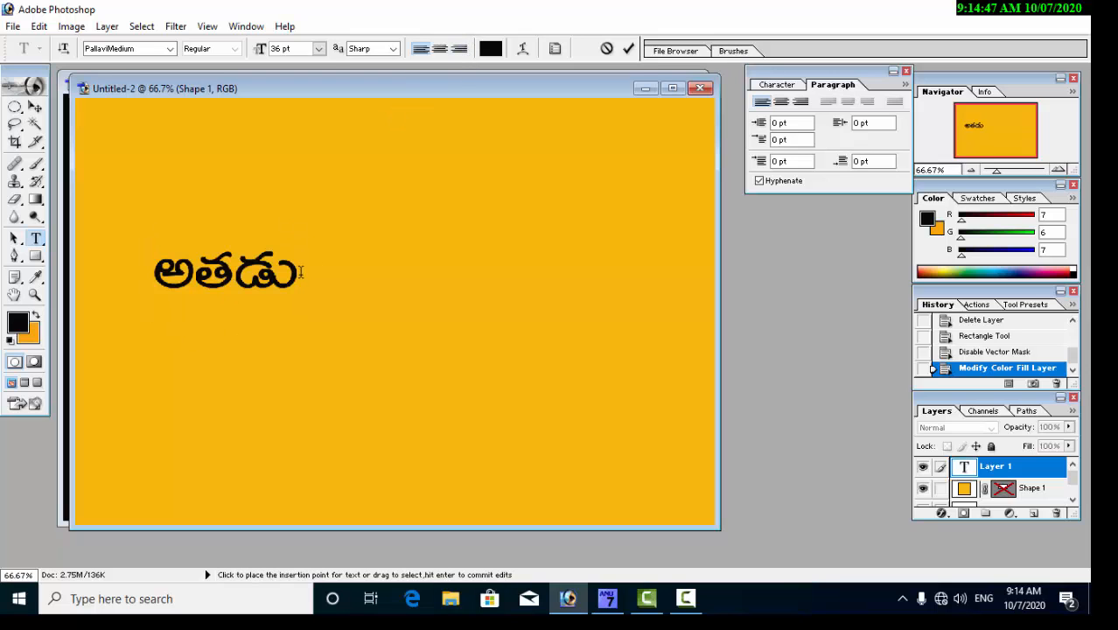
pyautogui.hotkey('ctrl', 'a')
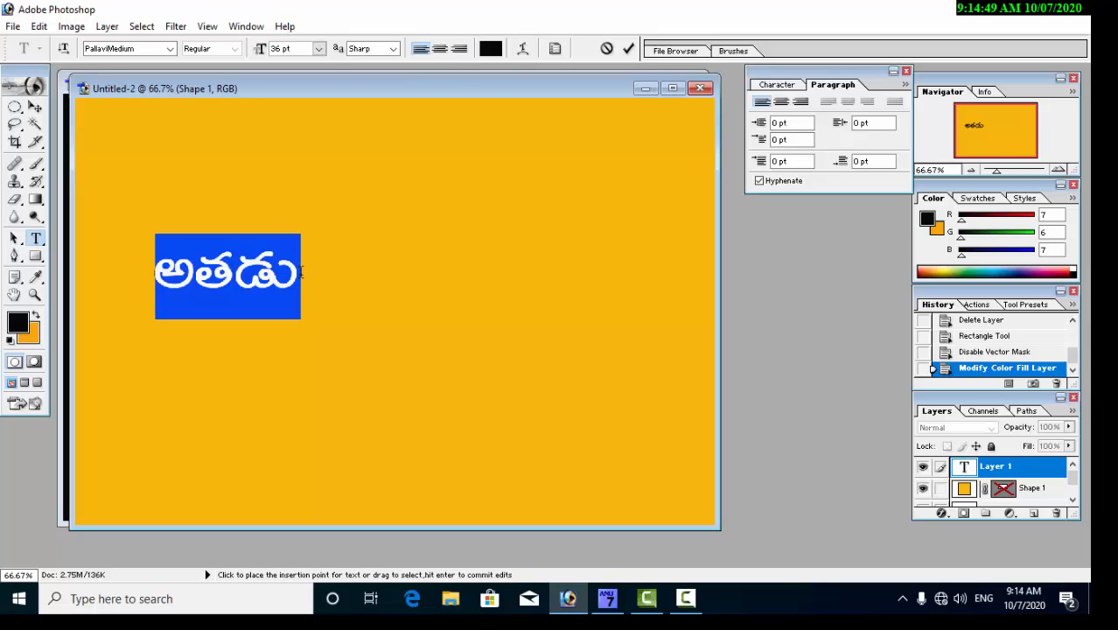
pyautogui.click(489, 48)
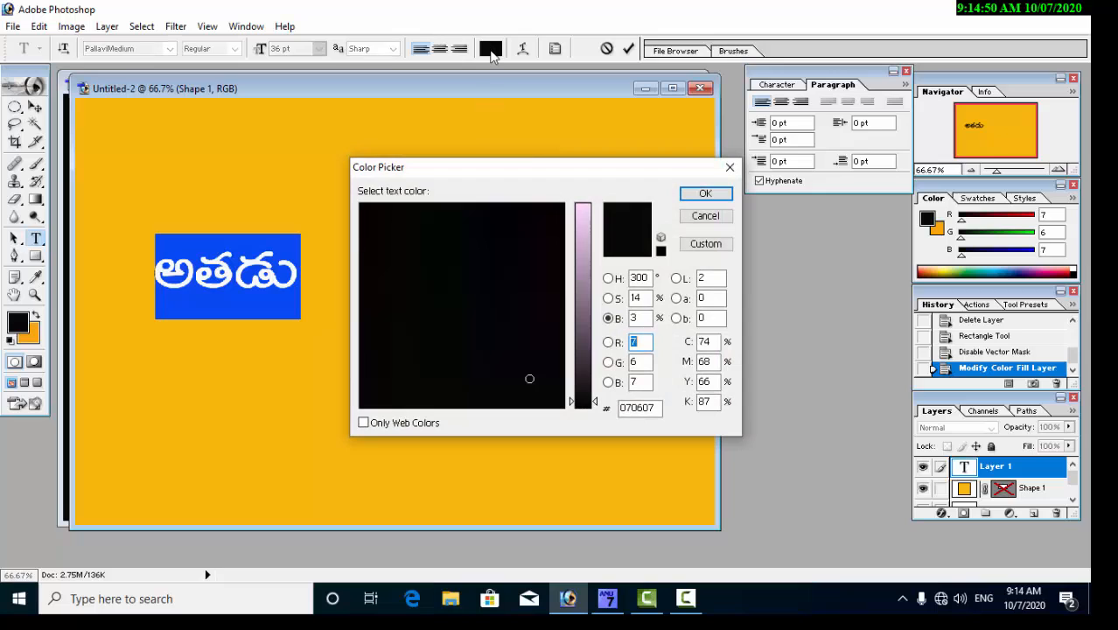
pyautogui.click(579, 222)
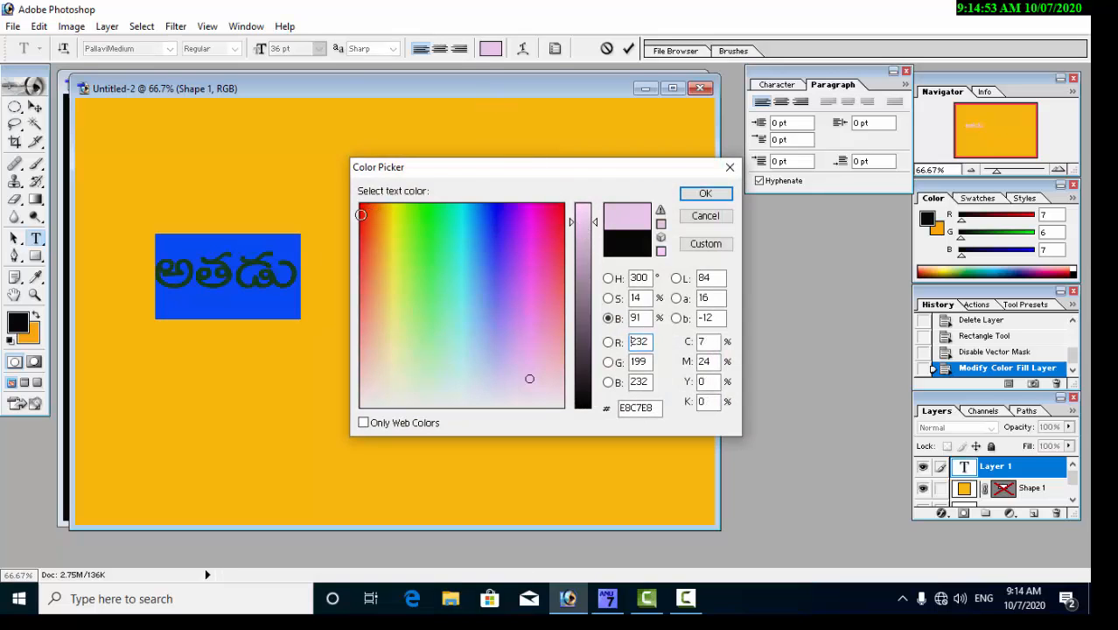
pyautogui.click(364, 211)
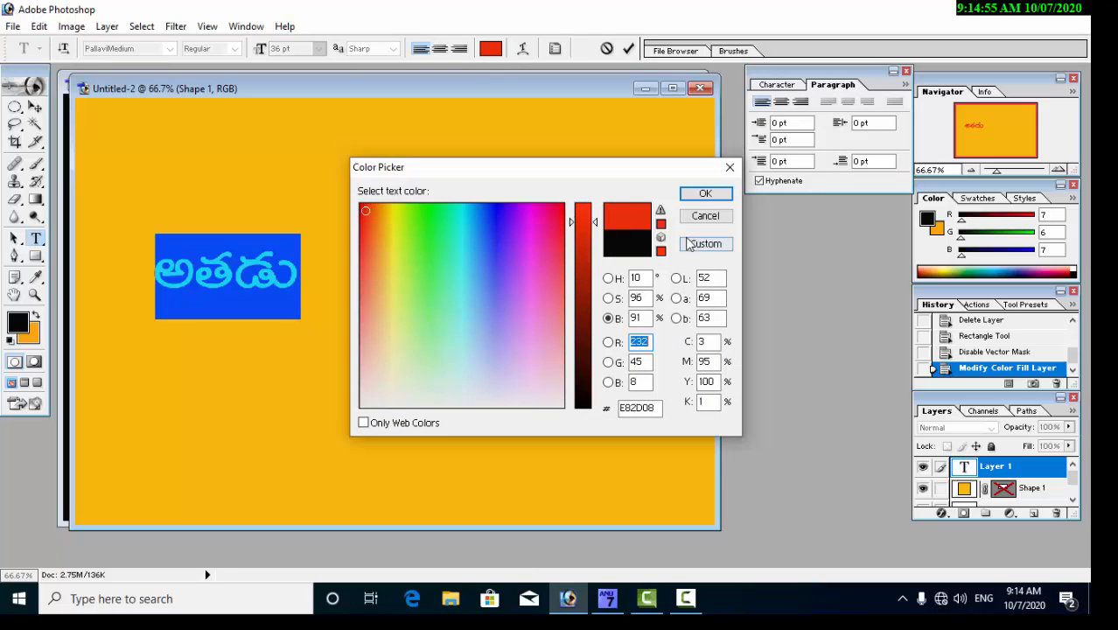
pyautogui.click(706, 193)
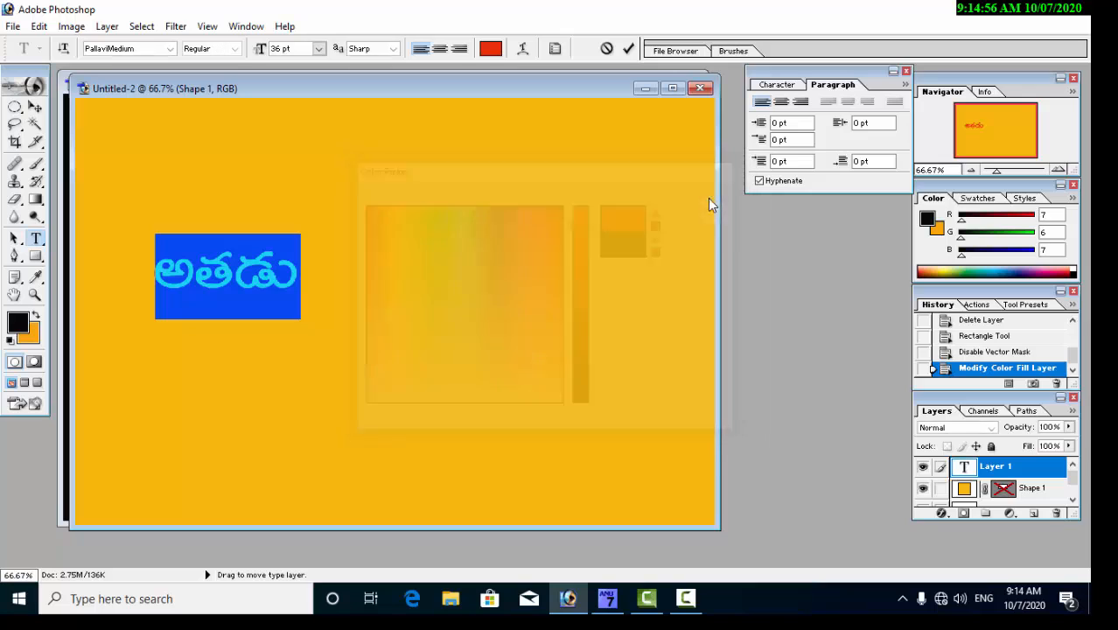
pyautogui.click(331, 299)
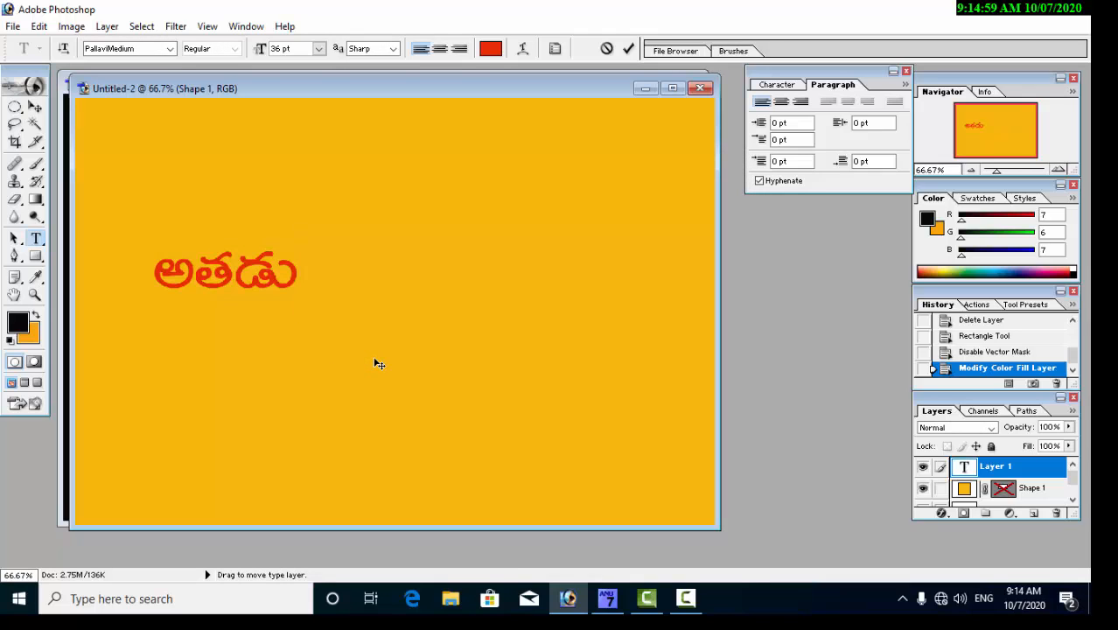
# - Shift the red word slightly right and down on the canvas and enlarge all its text to 72 pt
pyautogui.moveTo(378, 364)
pyautogui.mouseDown()
pyautogui.moveTo(203, 314)
pyautogui.moveTo(389, 357)
pyautogui.mouseUp()
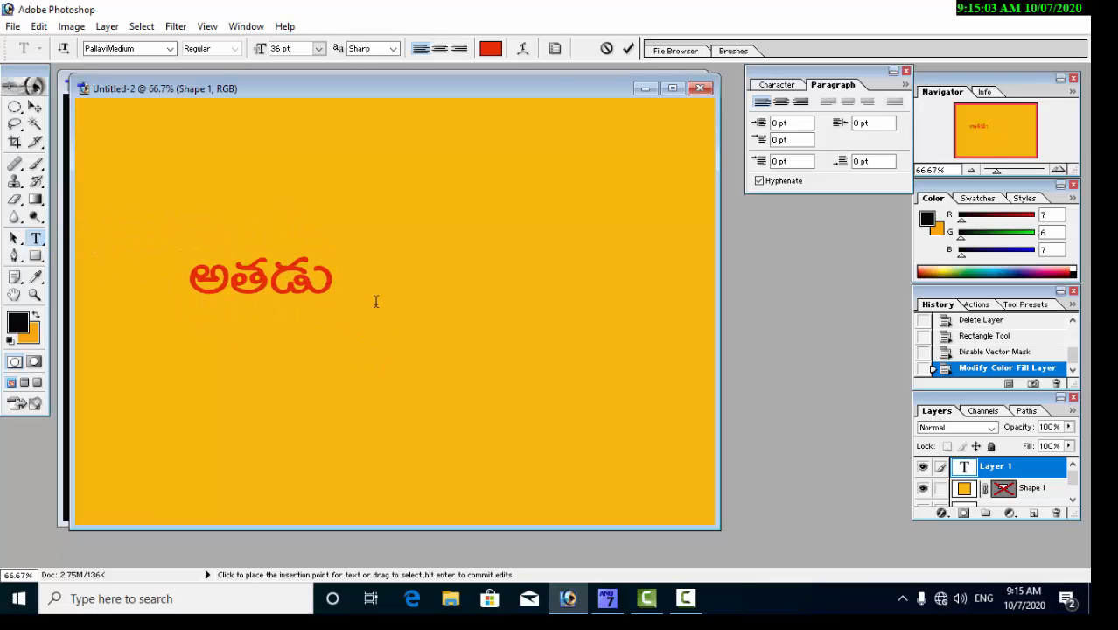
pyautogui.hotkey('ctrl', 'a')
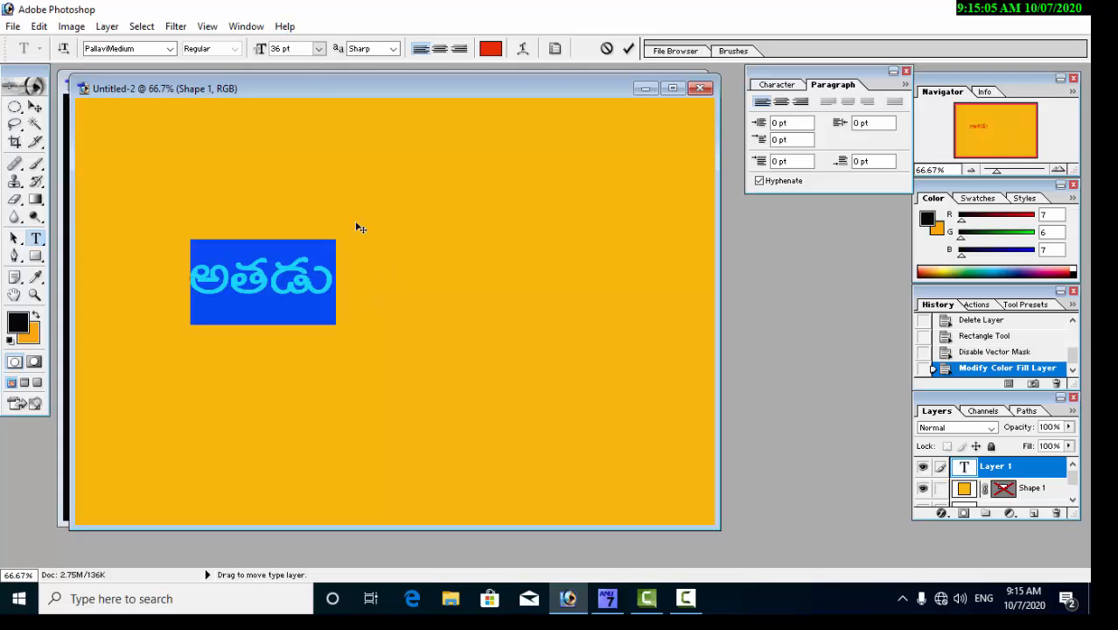
pyautogui.click(319, 49)
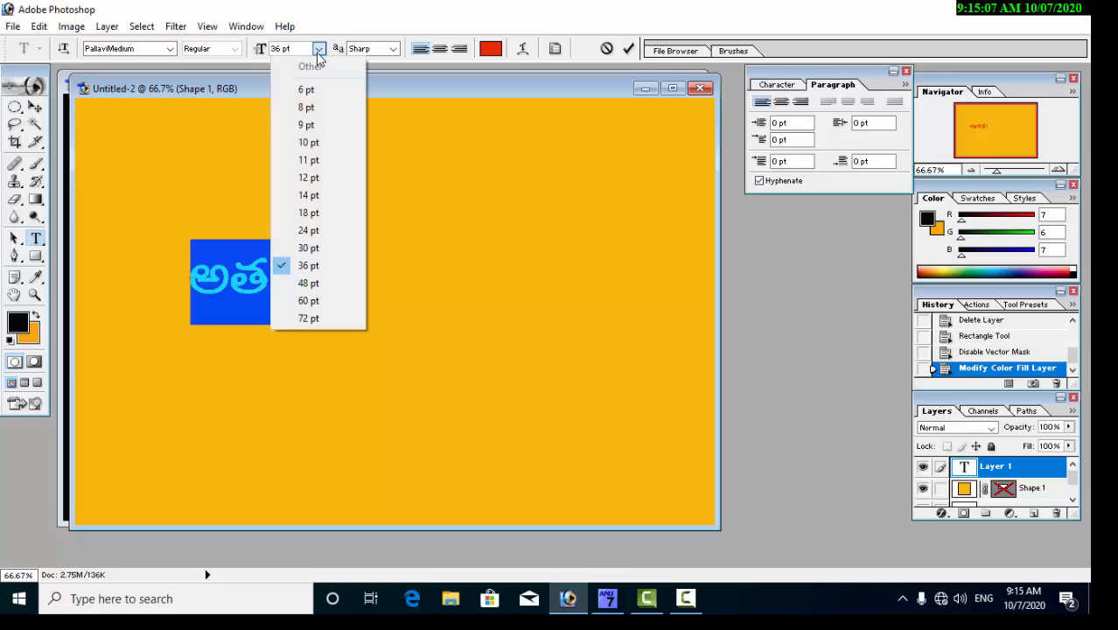
pyautogui.click(308, 318)
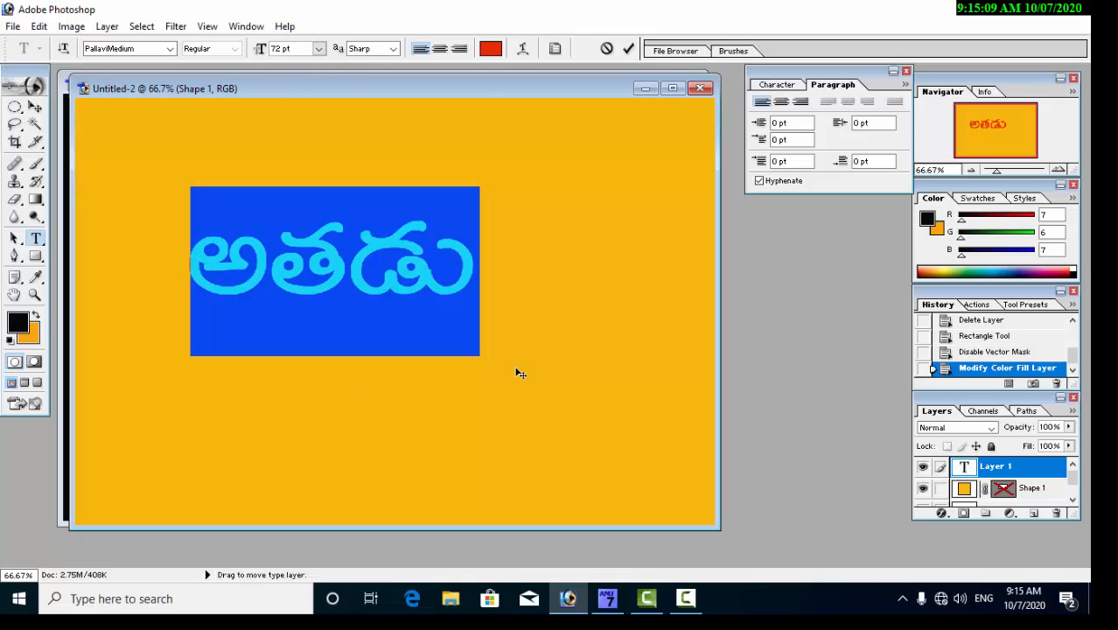
pyautogui.click(543, 335)
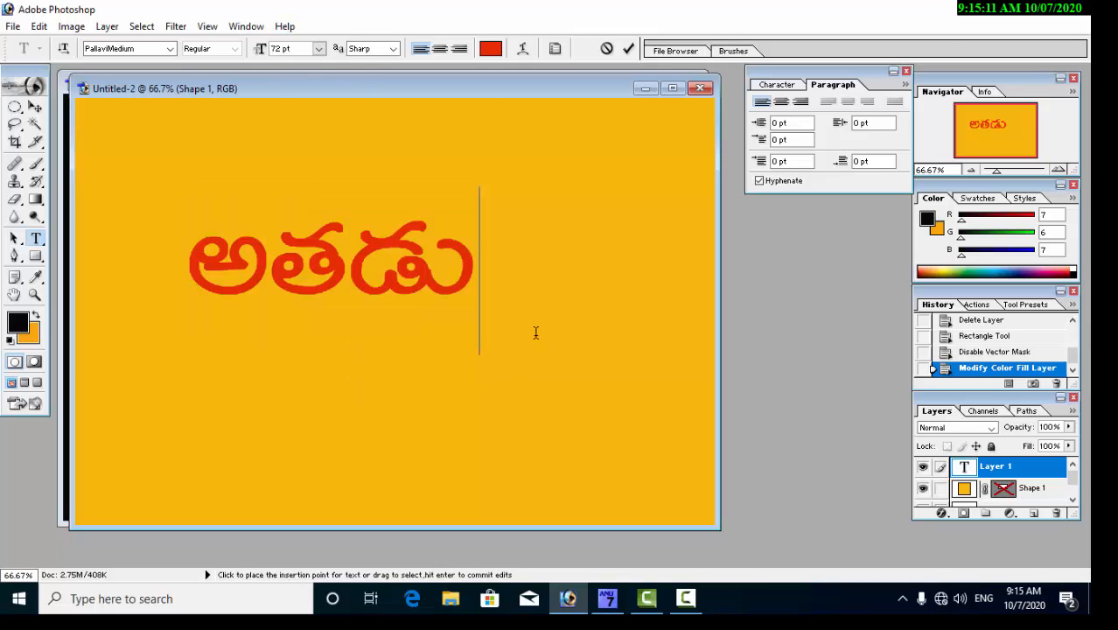